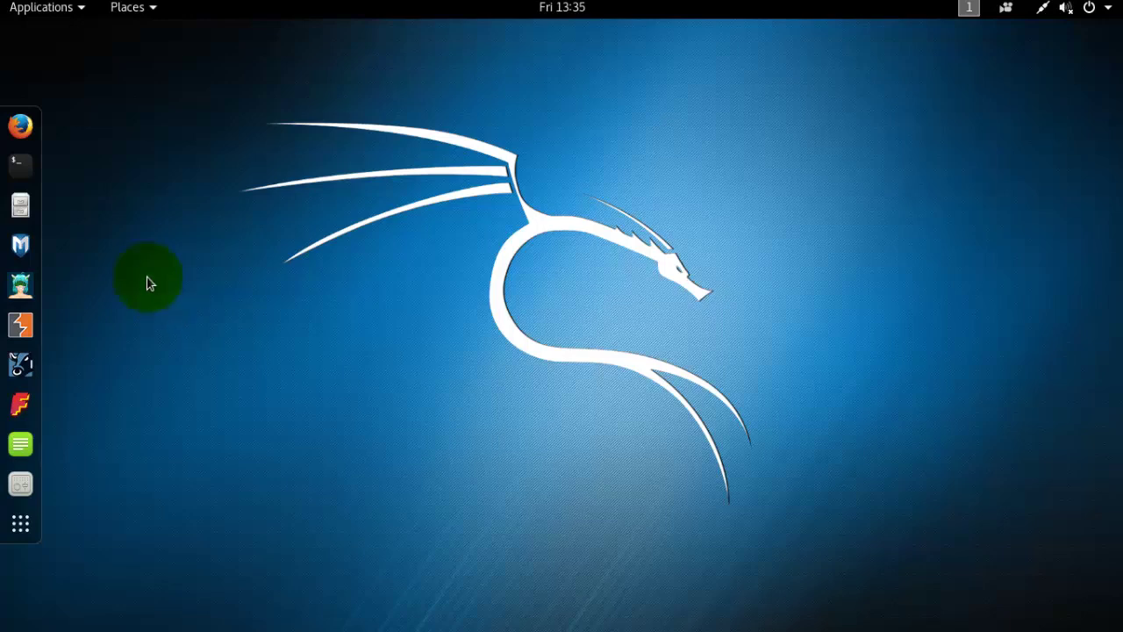
left_click(20, 127)
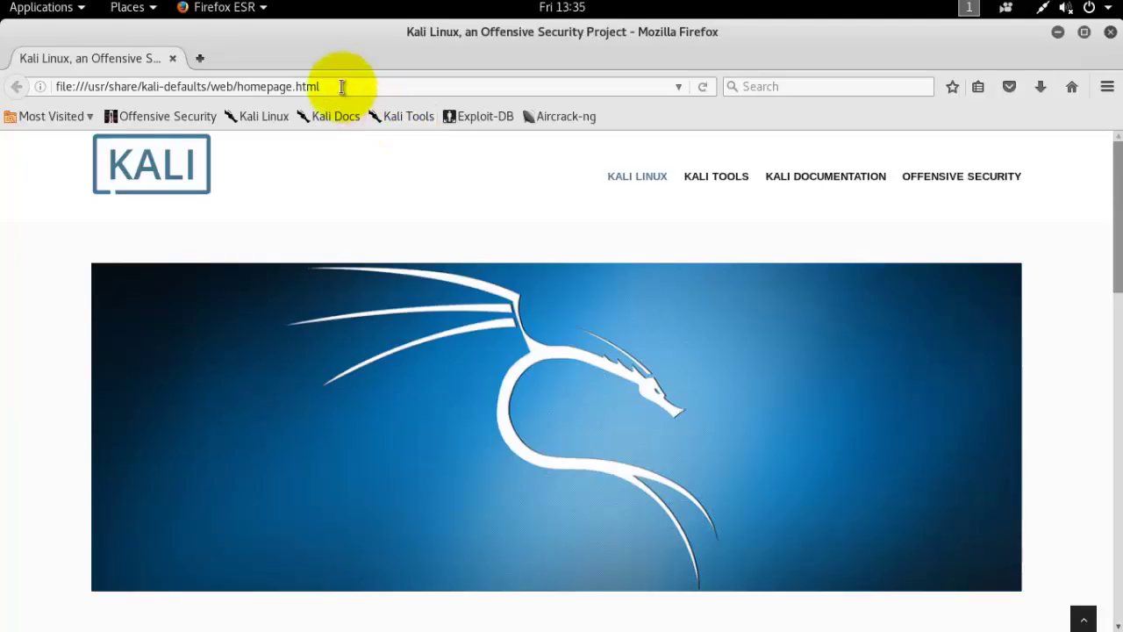
left_click(343, 86)
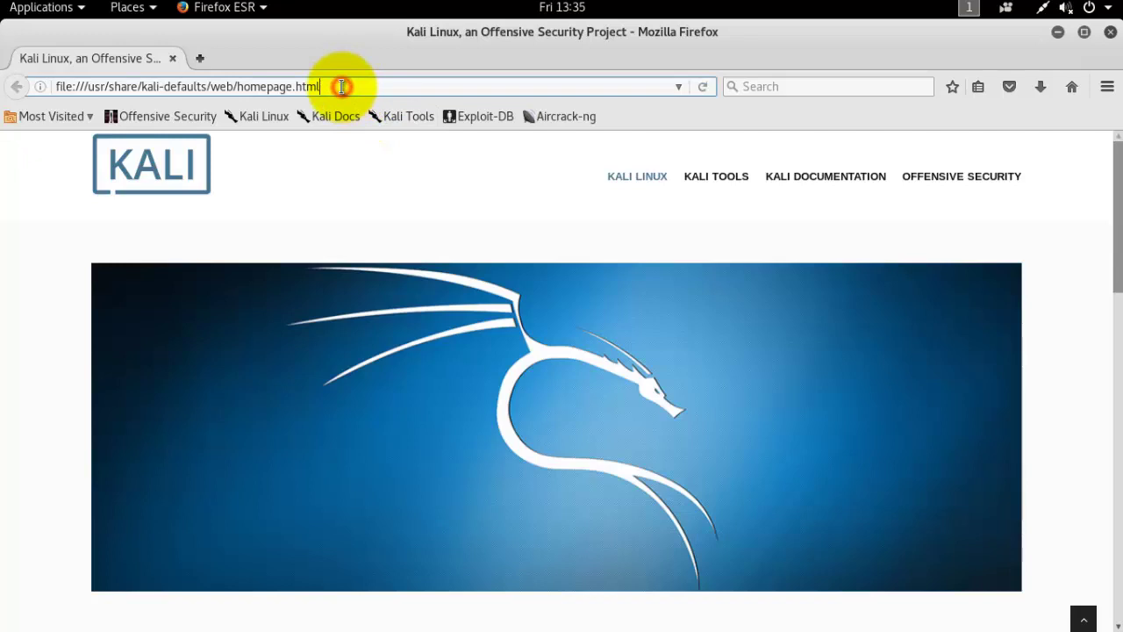
left_click_drag(342, 86, 64, 77)
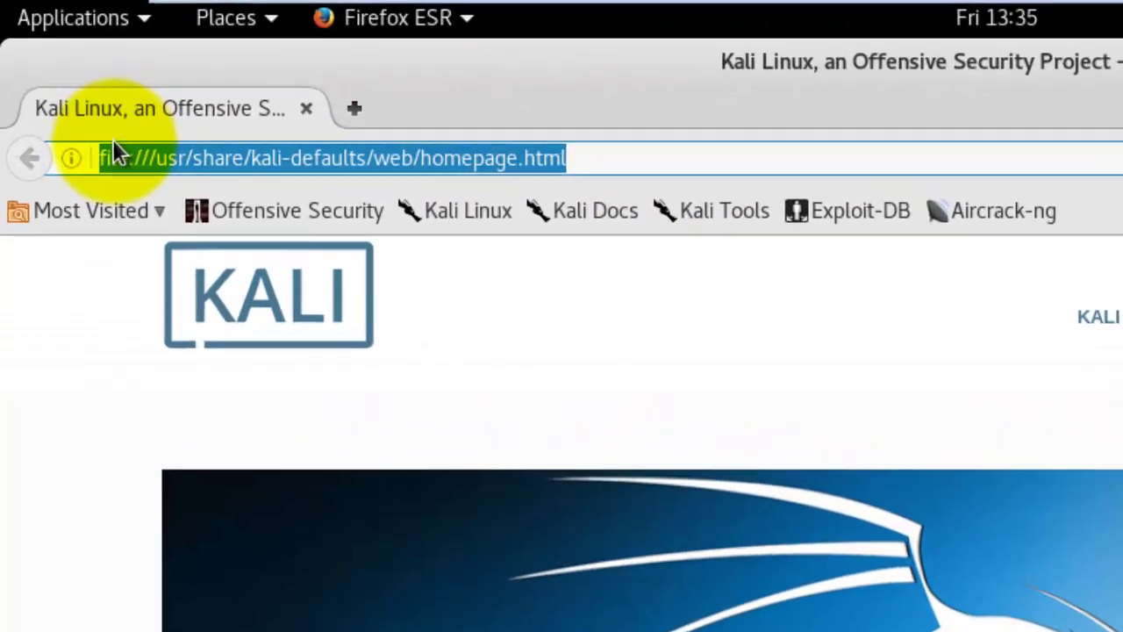
type("www")
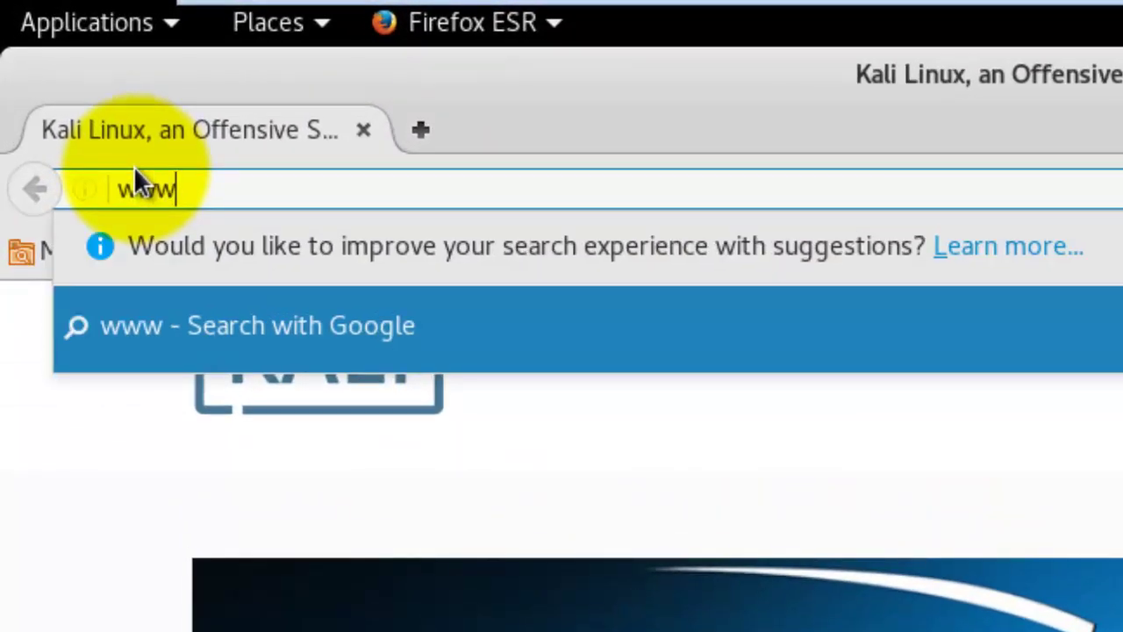
type(".g")
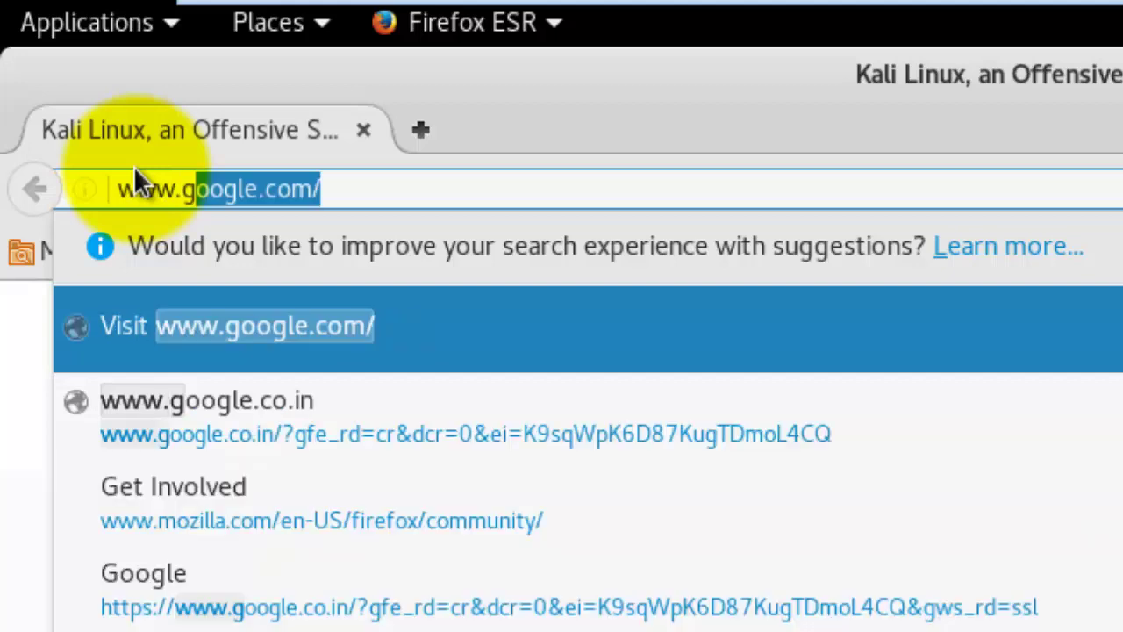
type("no")
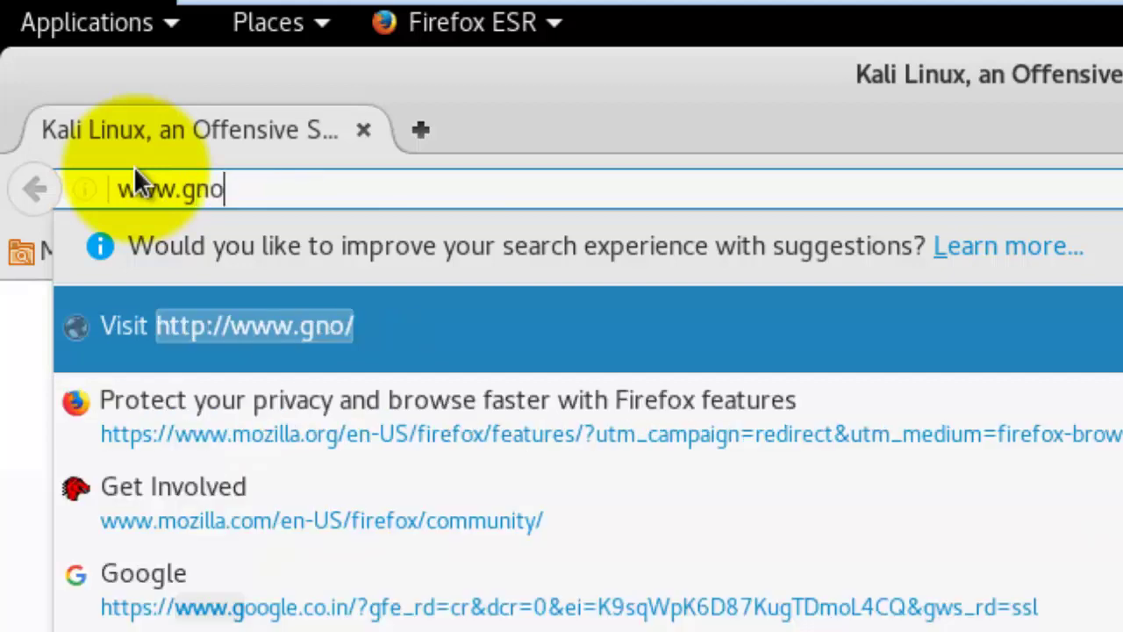
type("me-")
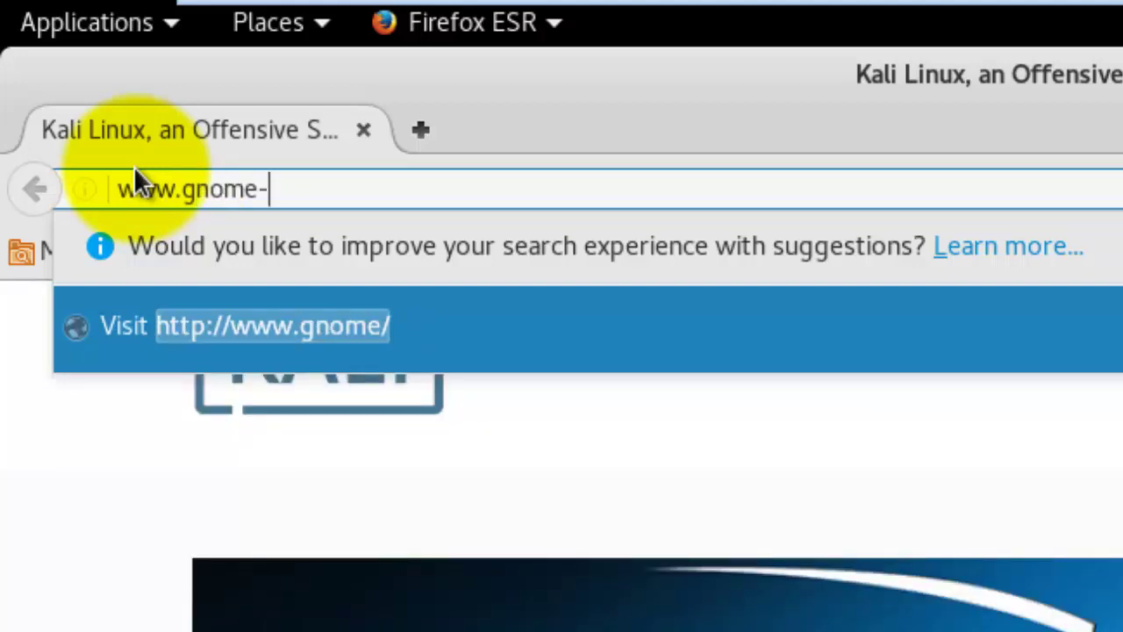
type("look")
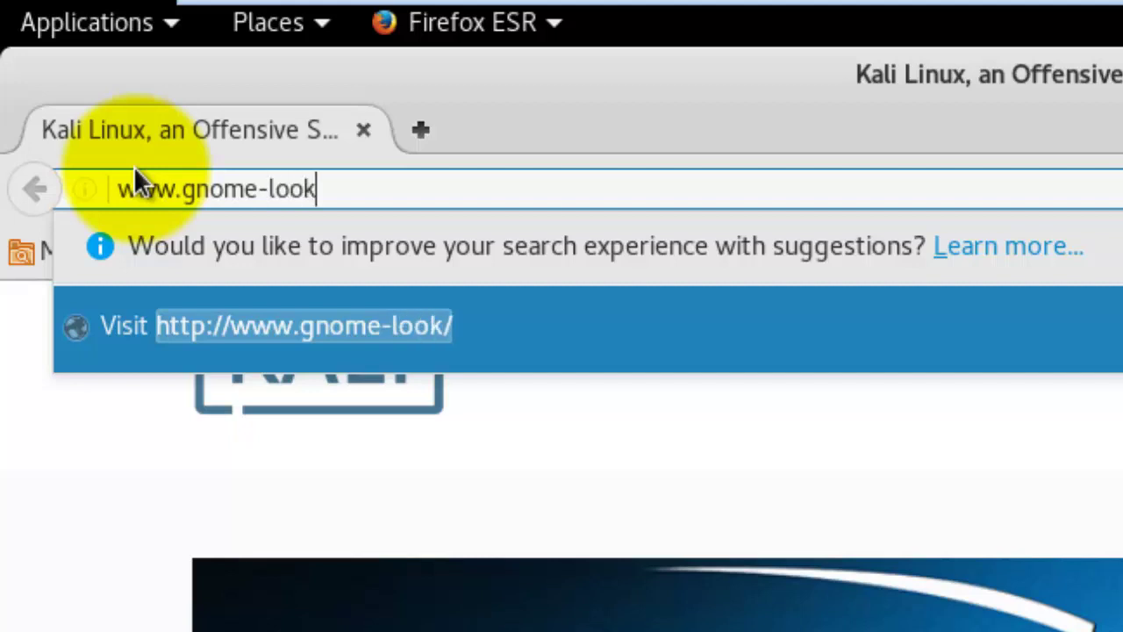
type(".org")
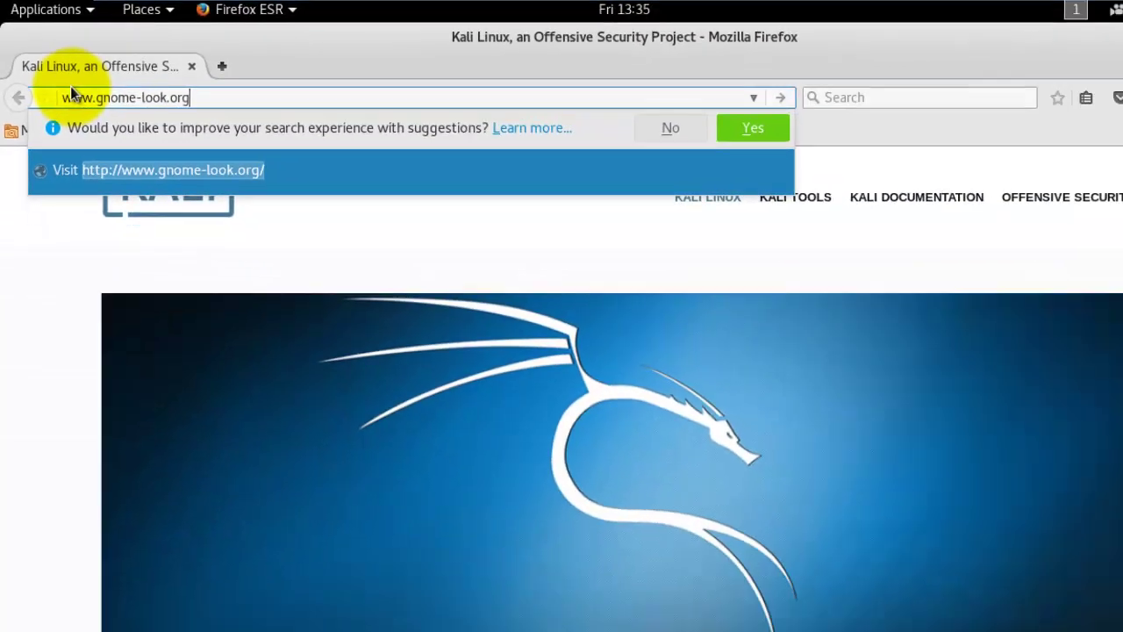
key("Return")
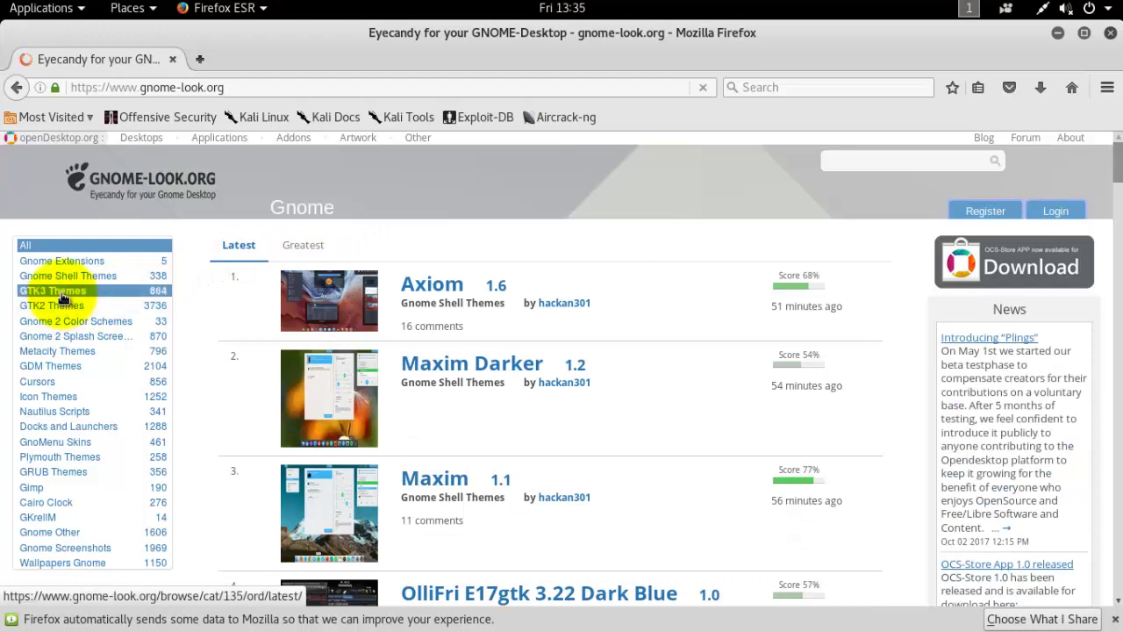
Step: Browse the GTK3 Themes category and open the Equilux Theme page, scrolling down to its tabs
left_click(71, 298)
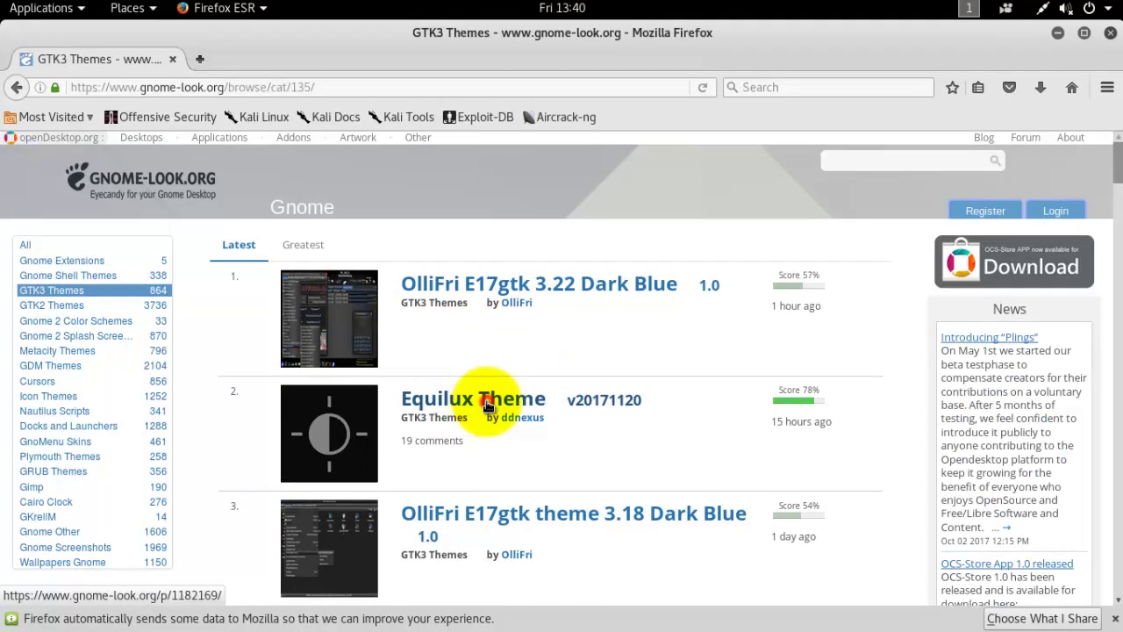
left_click(488, 404)
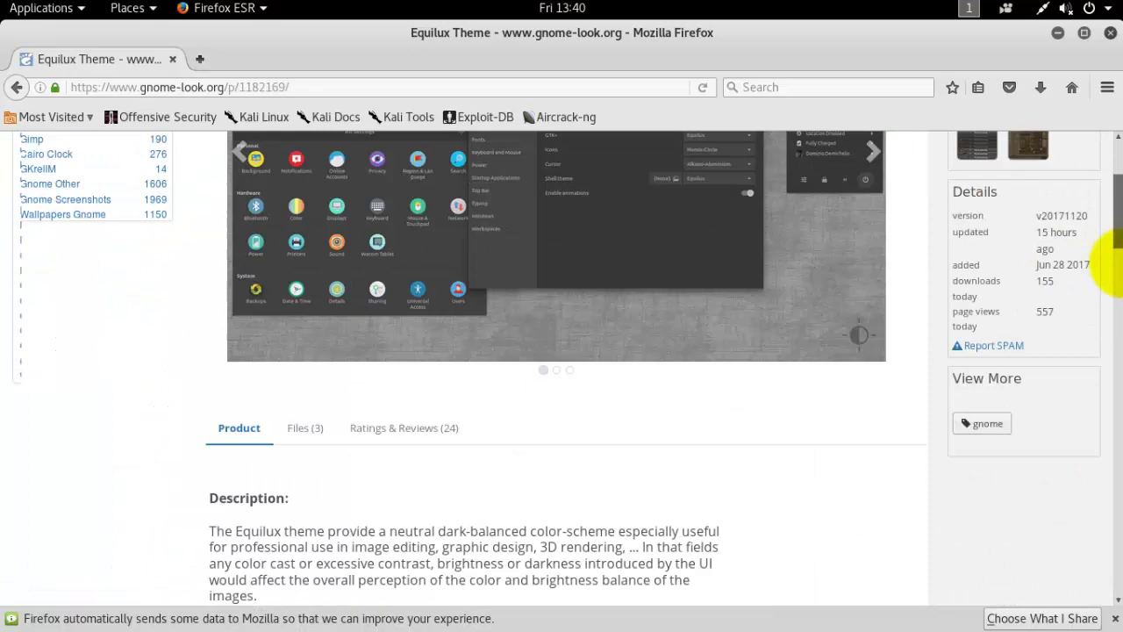
scroll(1111, 289, "down", 5)
scroll(322, 359, "down", 3)
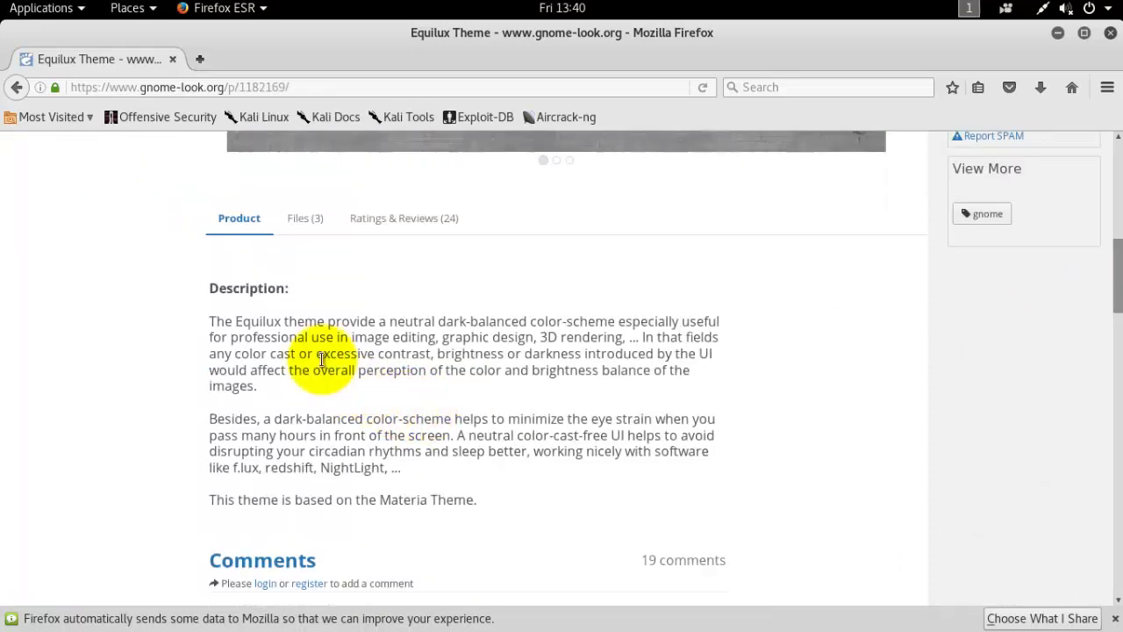
Step: From the Files list, download Equilux-compact.tar.xz with Save File selected
left_click(306, 224)
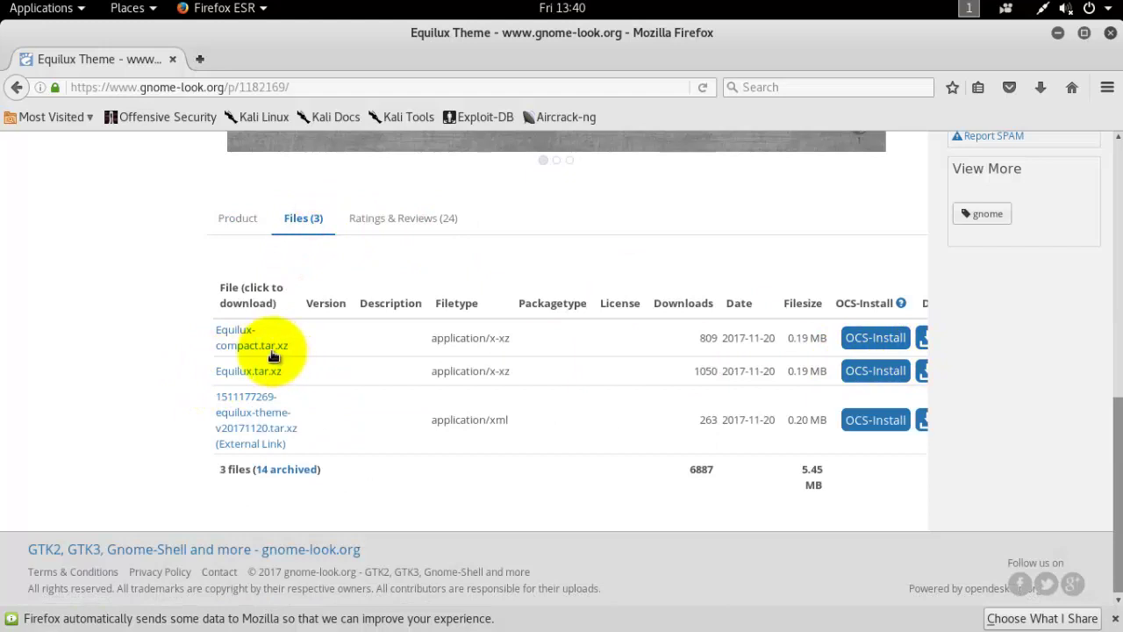
left_click(924, 341)
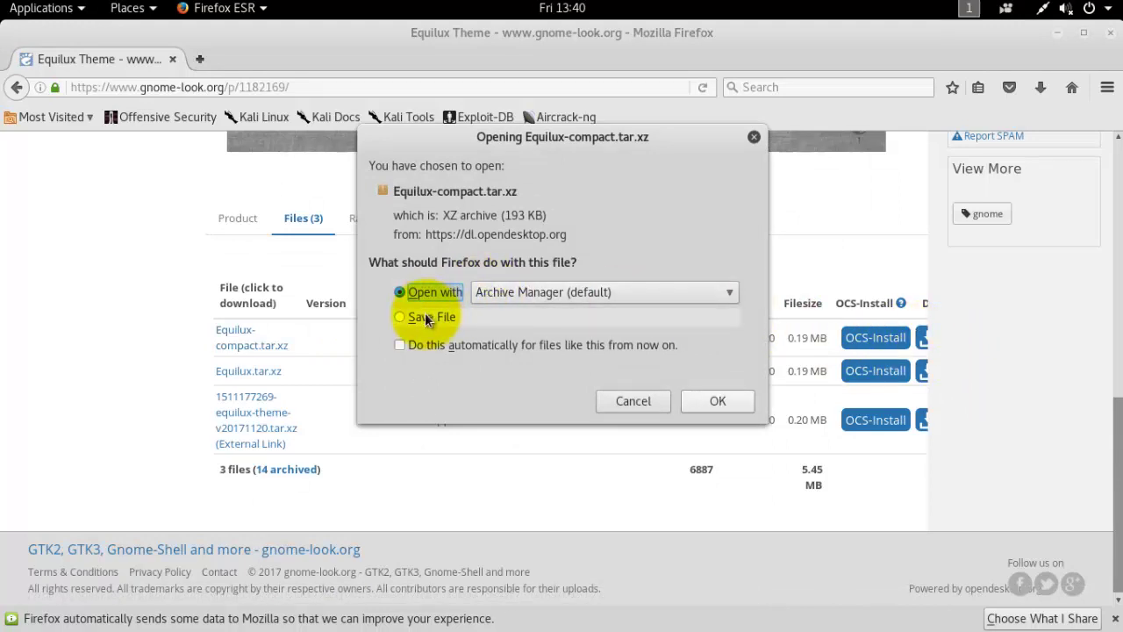
left_click(427, 320)
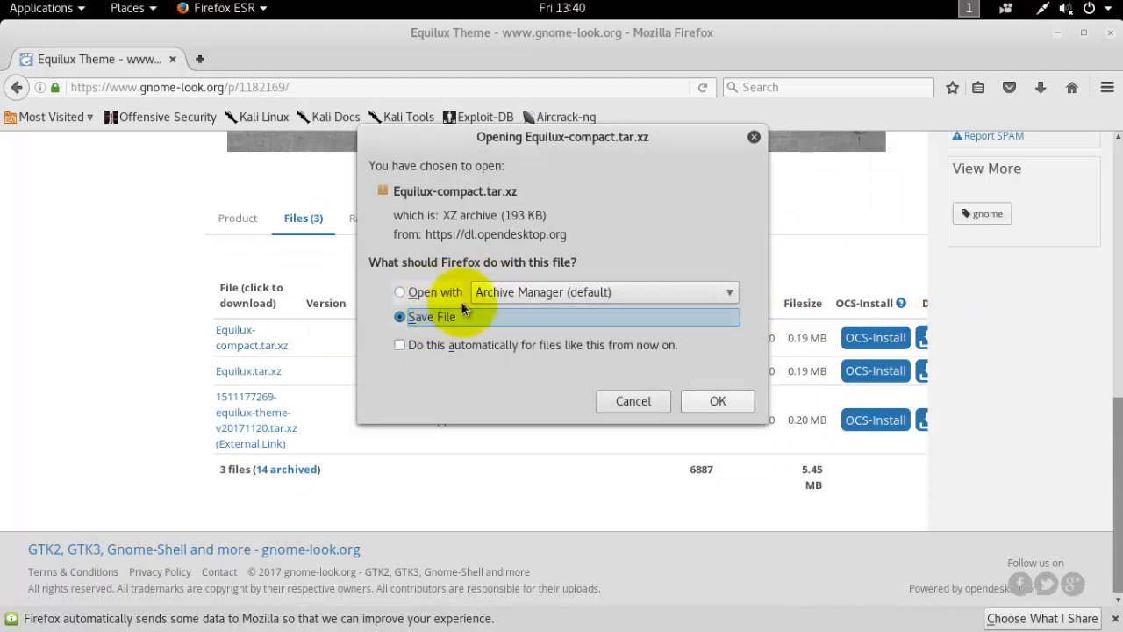
left_click(713, 402)
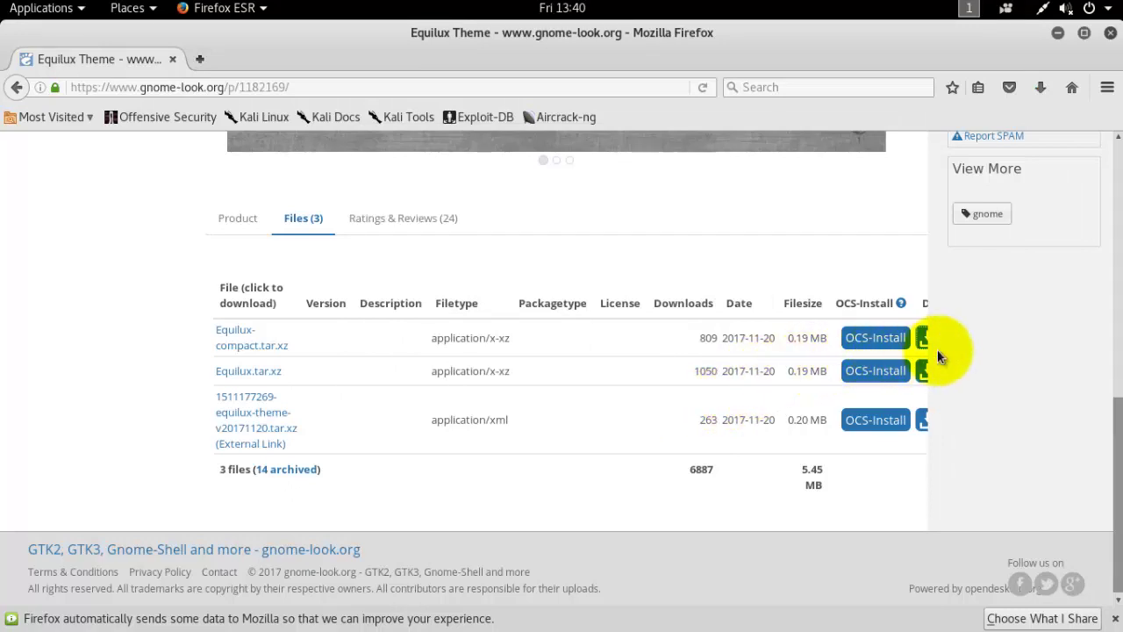
Step: Minimize Firefox and open the Downloads folder in Files, selecting Equilux-compact.tar.xz
left_click(1059, 34)
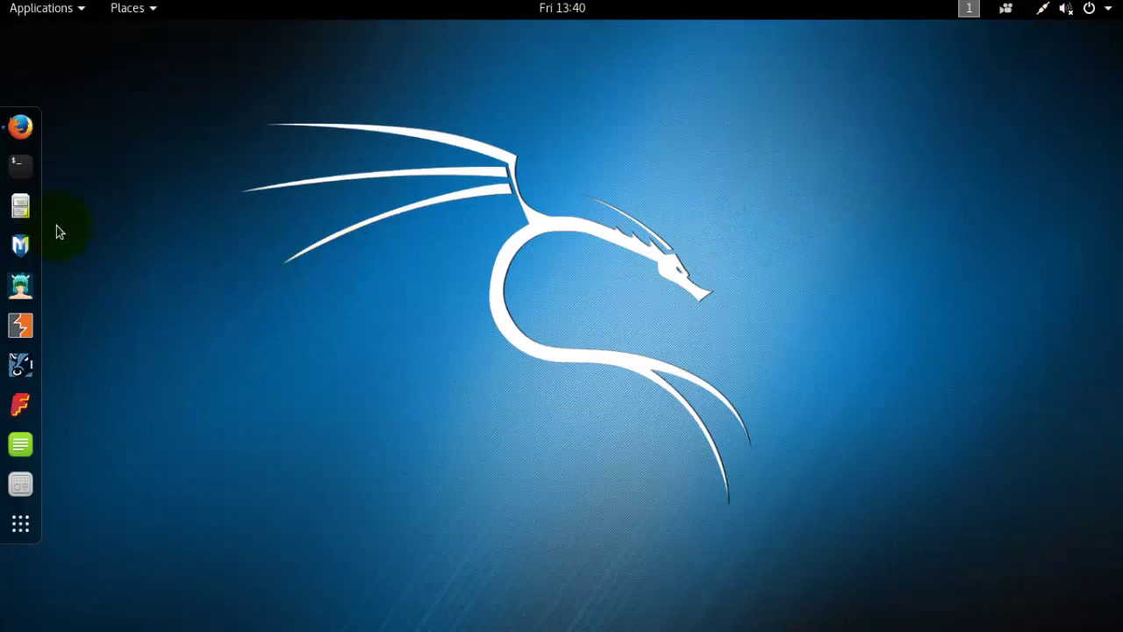
left_click(21, 209)
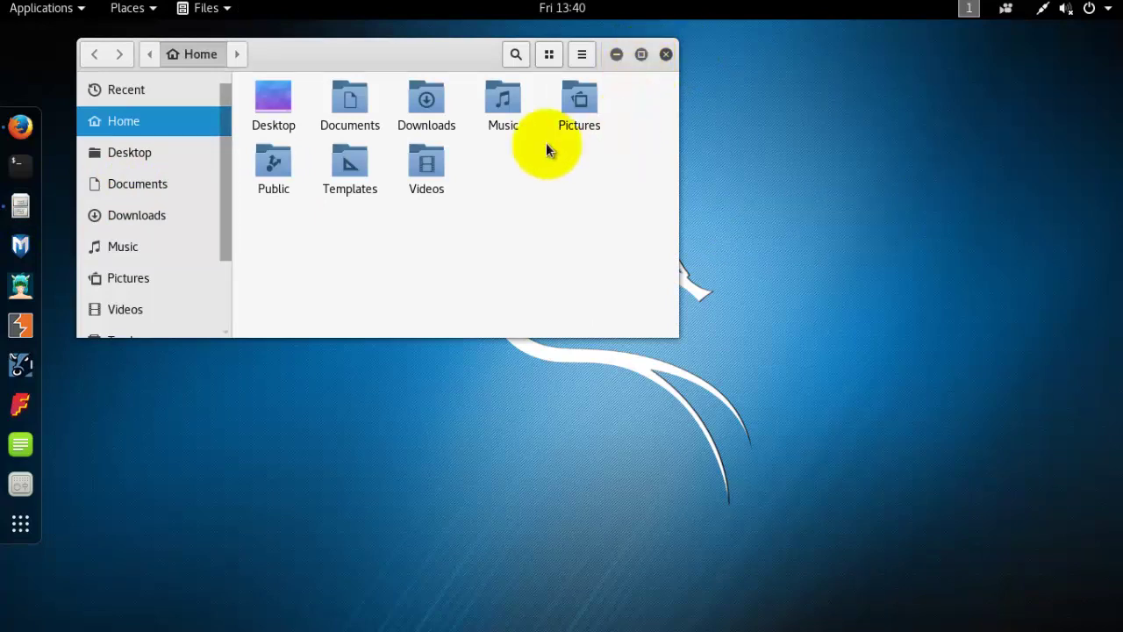
double_click(421, 103)
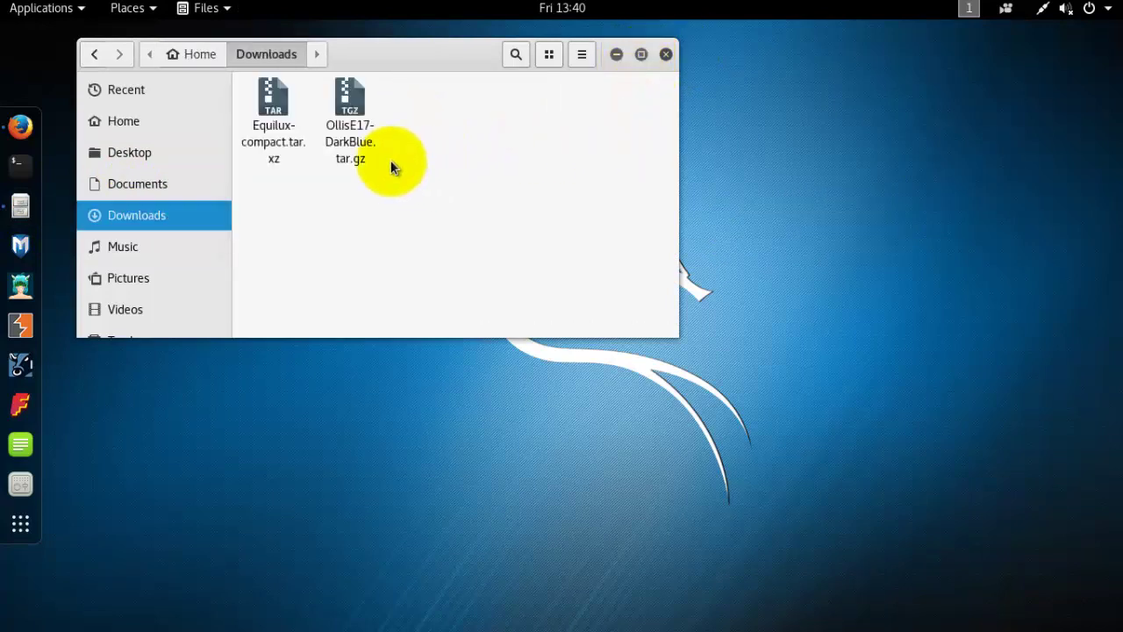
left_click(275, 138)
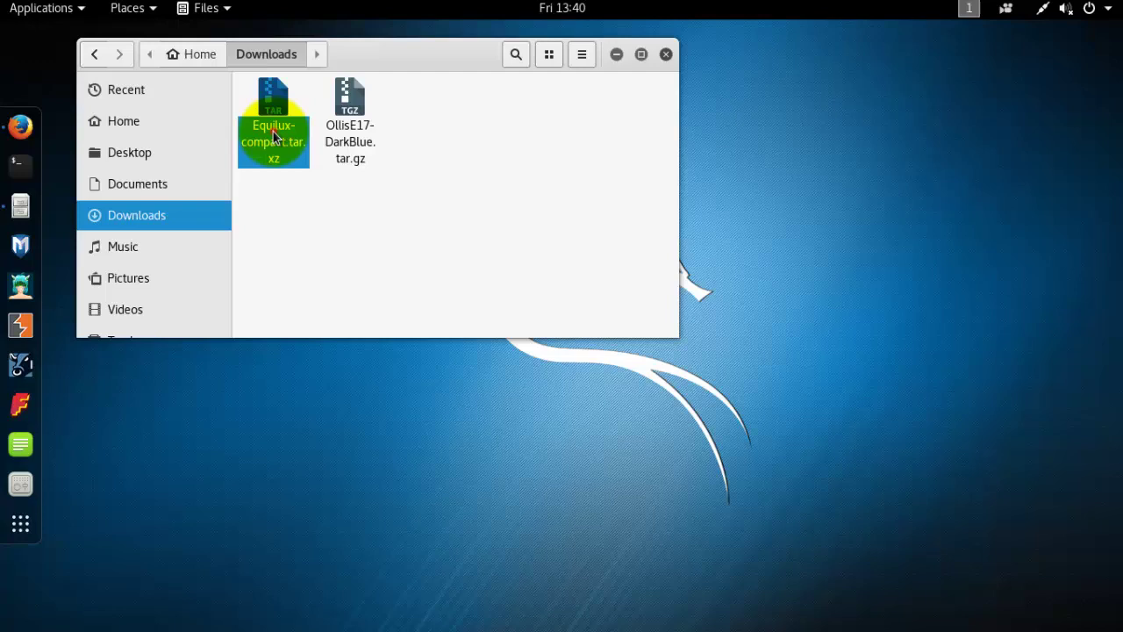
left_click_drag(470, 70, 644, 148)
left_click(473, 221)
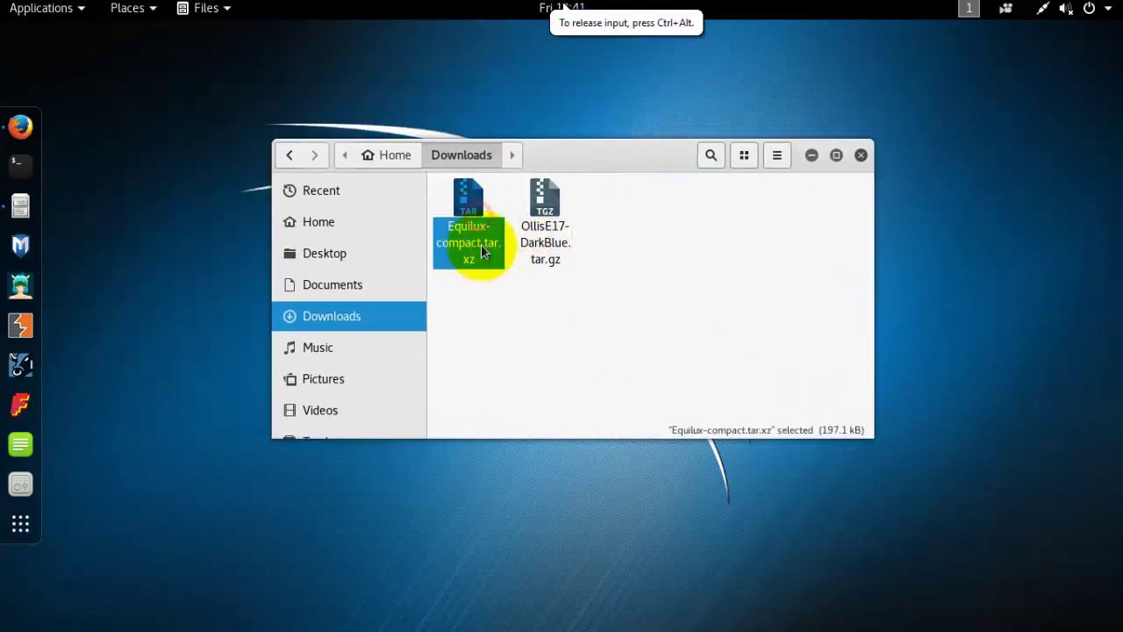
Step: Extract Equilux-compact.tar.xz in place and copy the new Equilux-compact folder
right_click(472, 215)
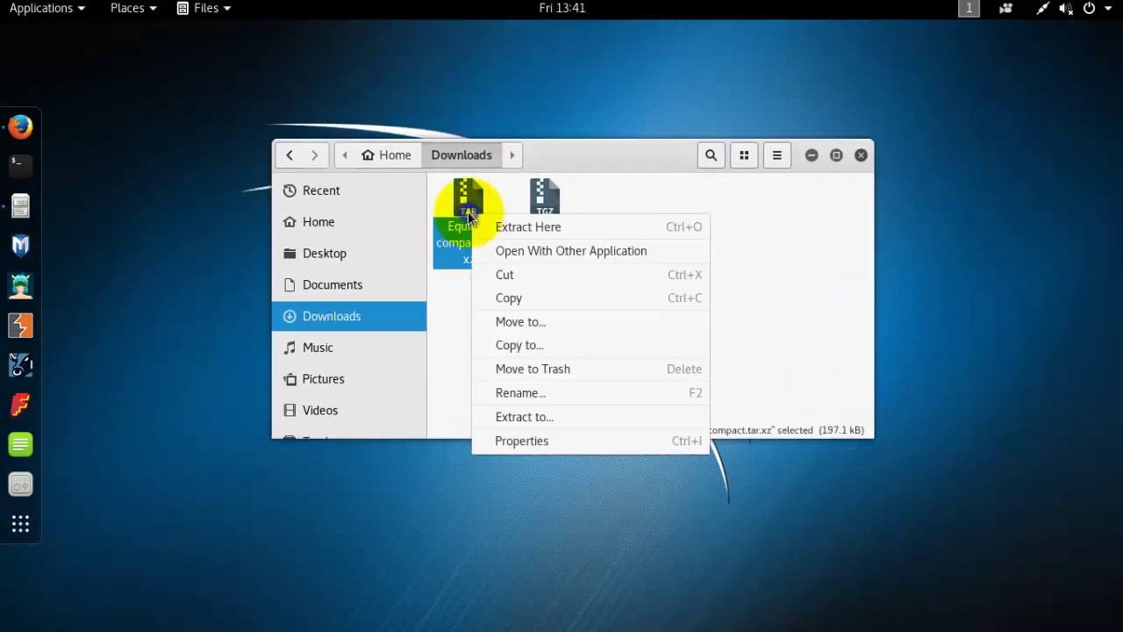
left_click(544, 226)
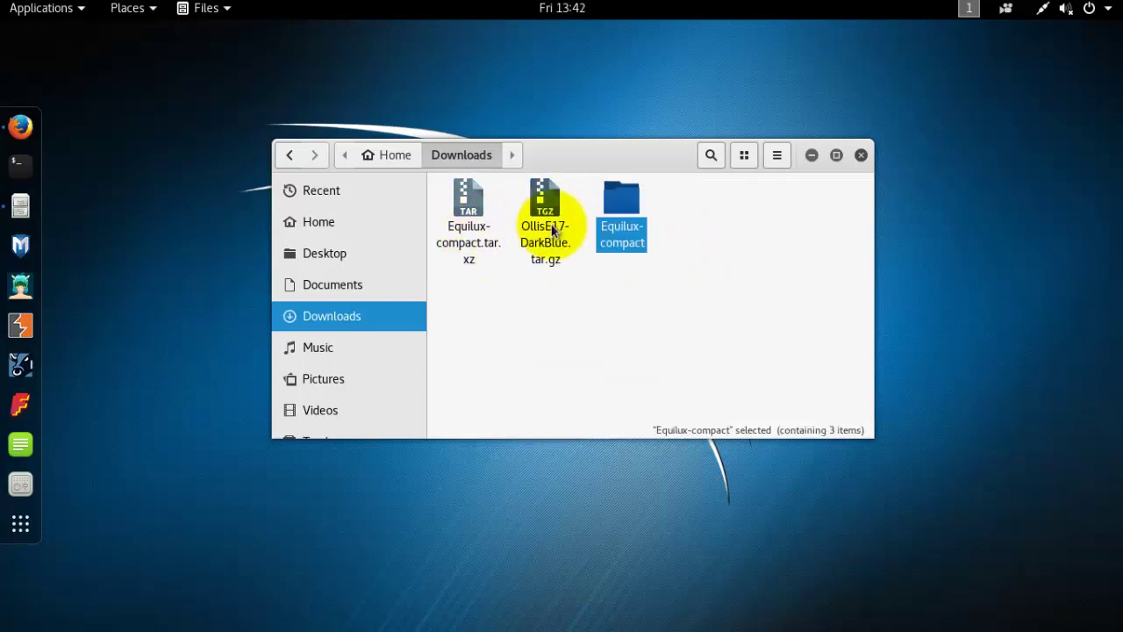
right_click(619, 206)
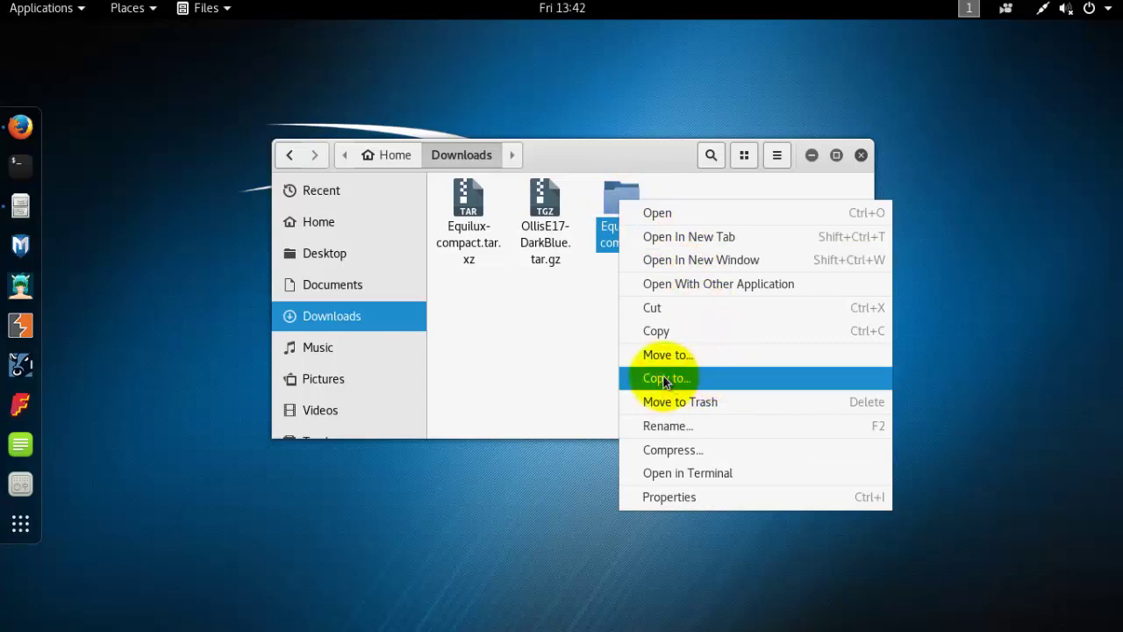
left_click(667, 332)
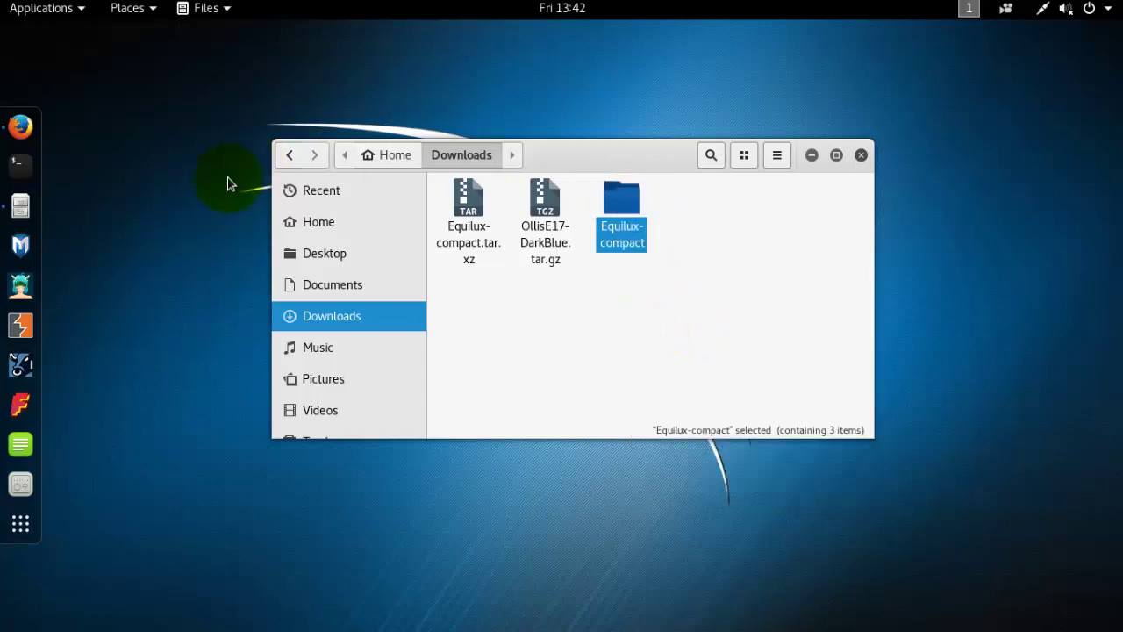
left_click(156, 16)
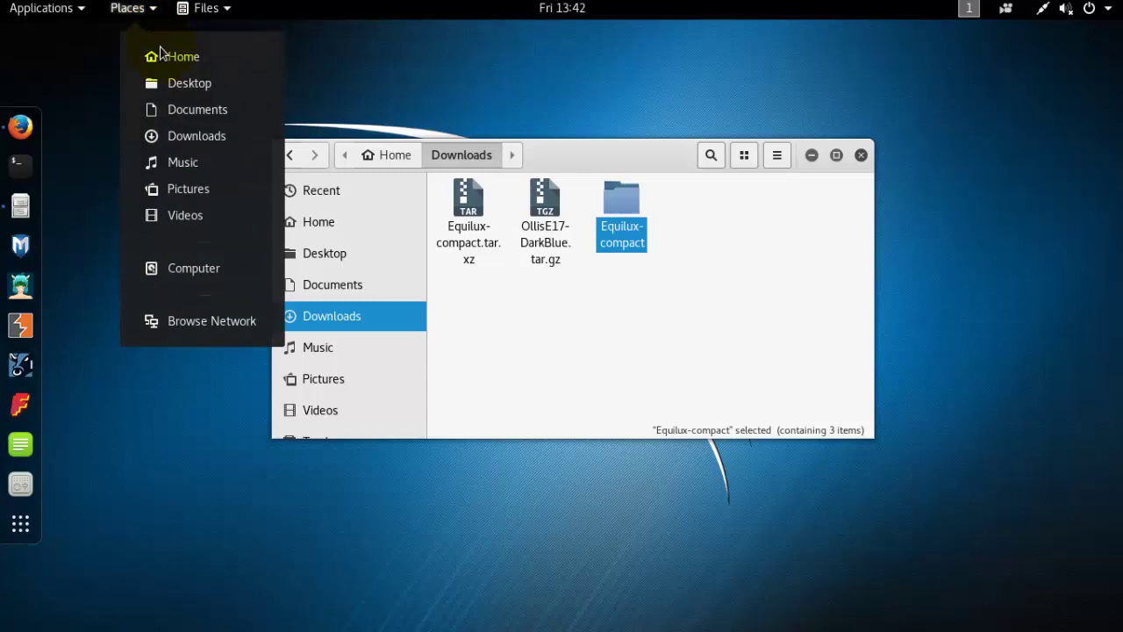
Step: Open Computer in a new window, go into usr then share, and maximize it
left_click(195, 265)
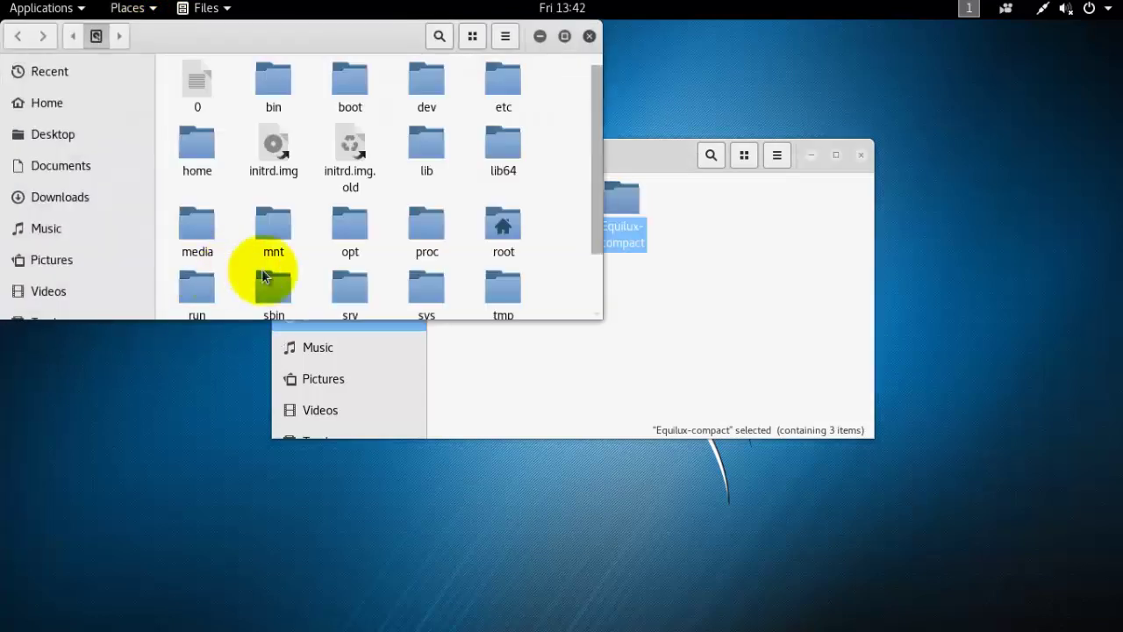
left_click_drag(359, 35, 624, 160)
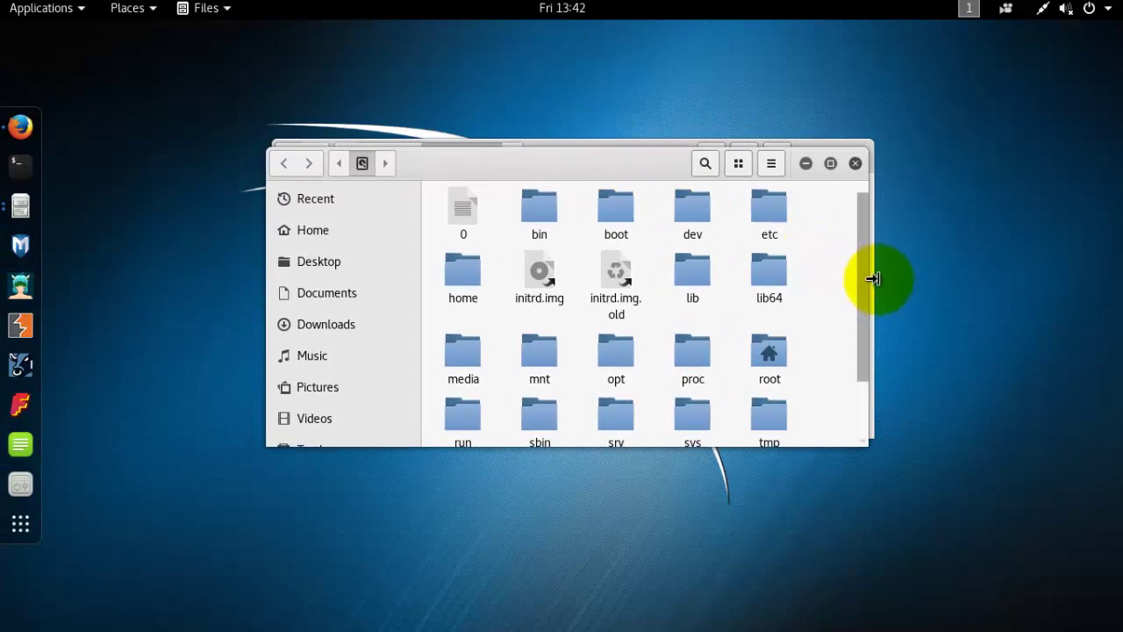
left_click_drag(868, 273, 866, 375)
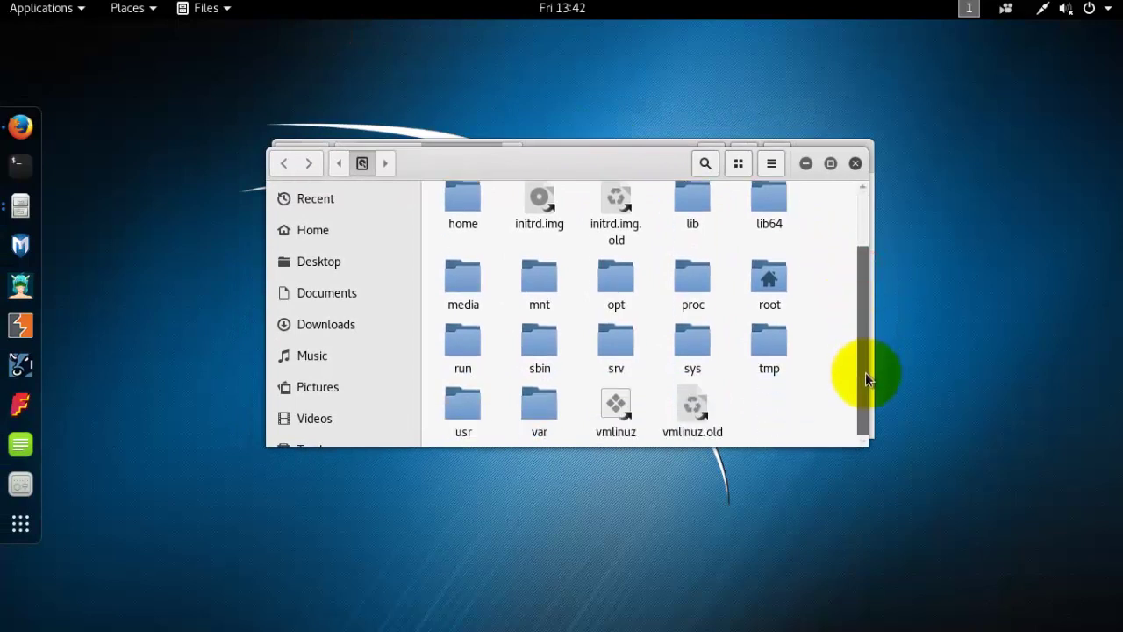
double_click(464, 411)
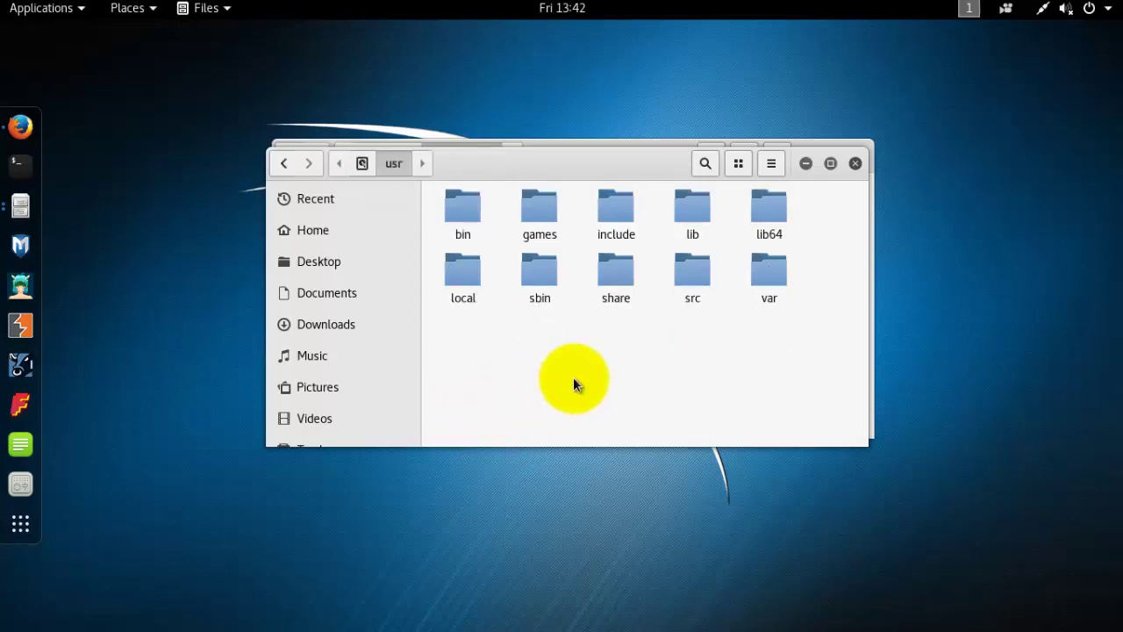
double_click(624, 275)
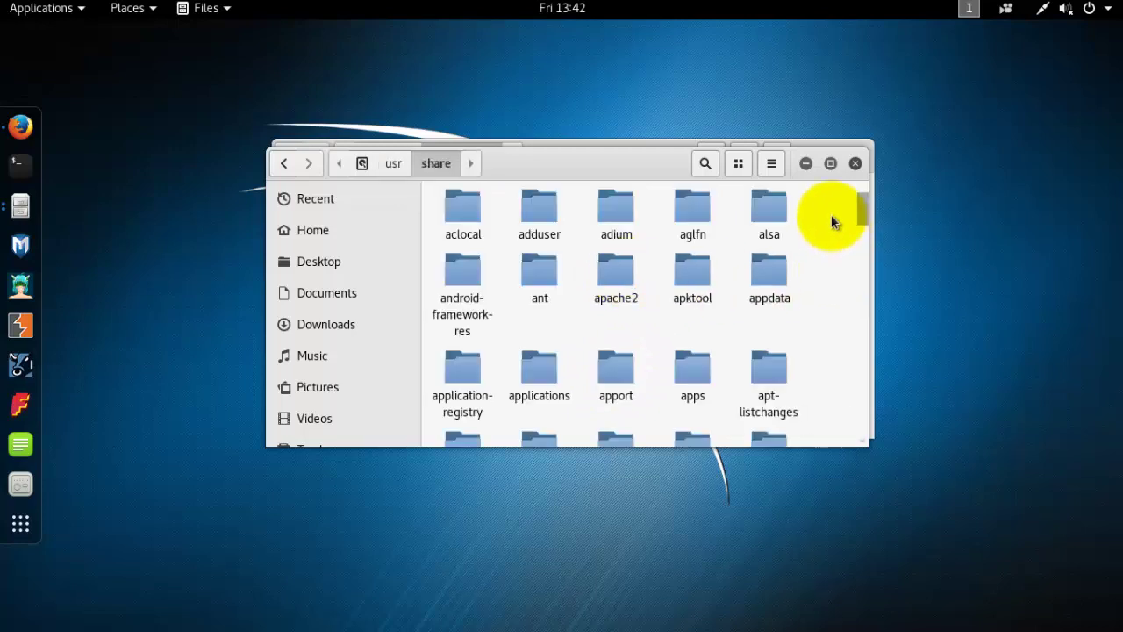
left_click(831, 165)
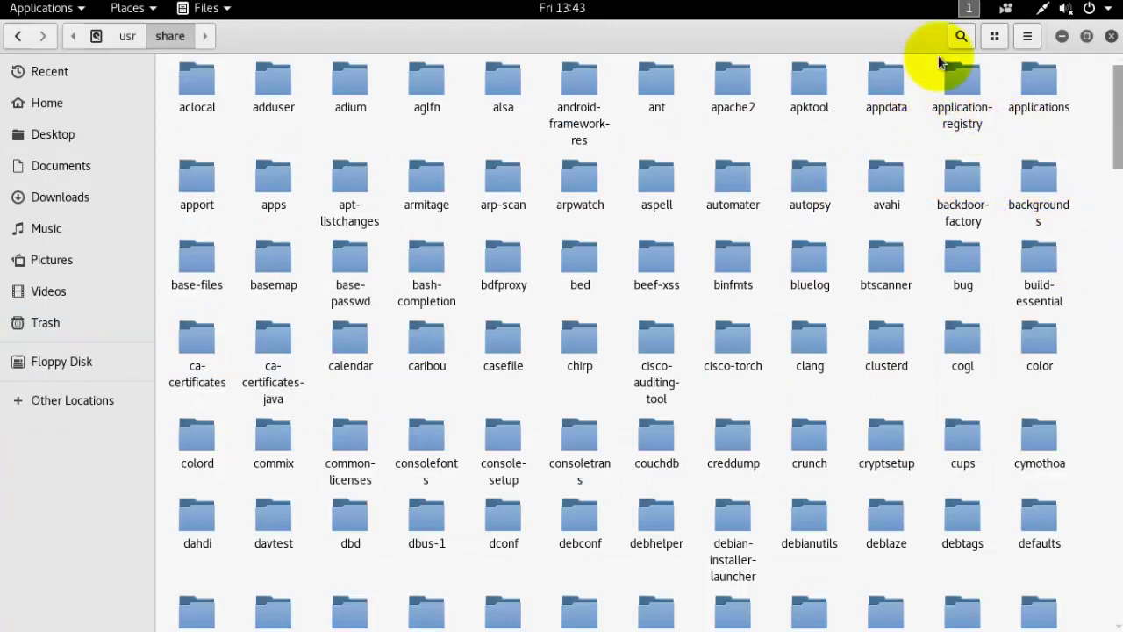
Step: Search for 'themes' and open the first themes folder found
left_click(961, 37)
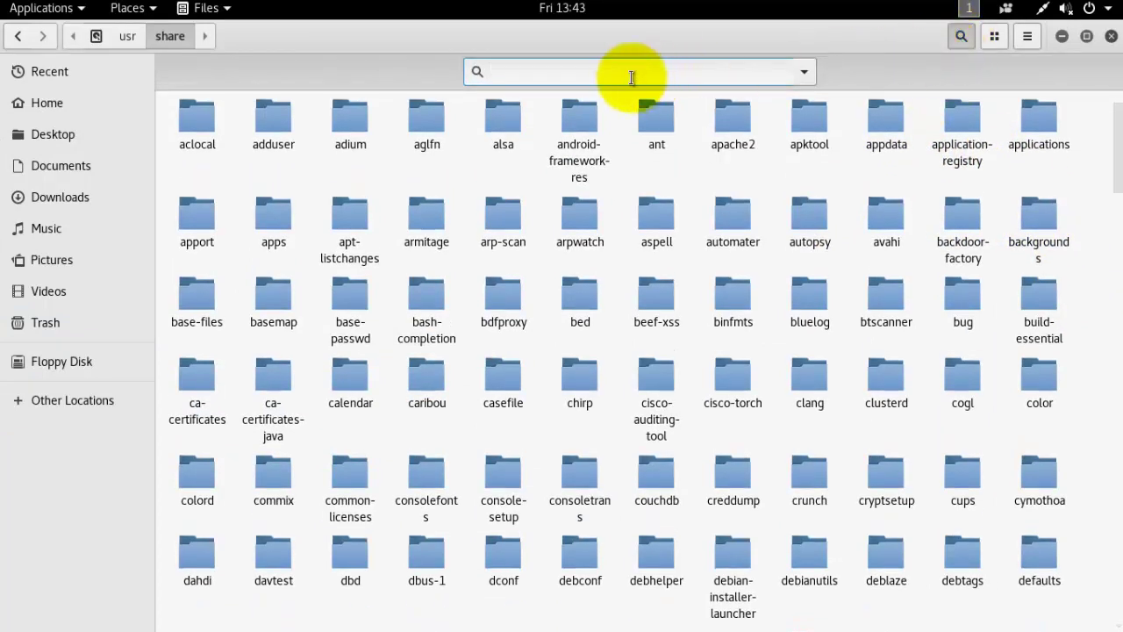
type("the")
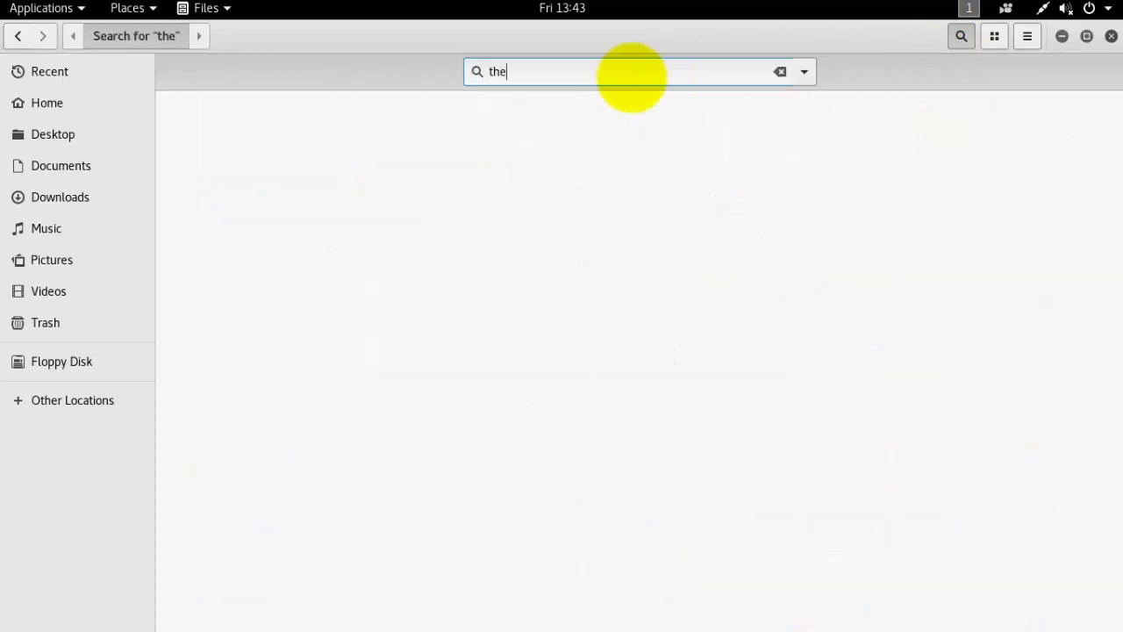
type("mes")
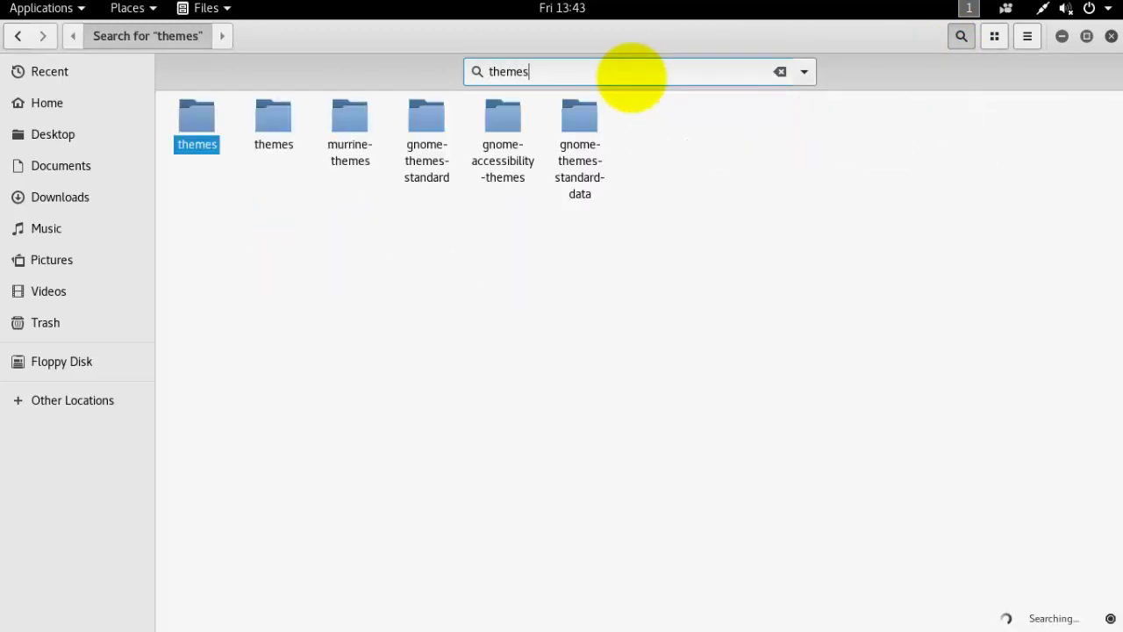
double_click(199, 126)
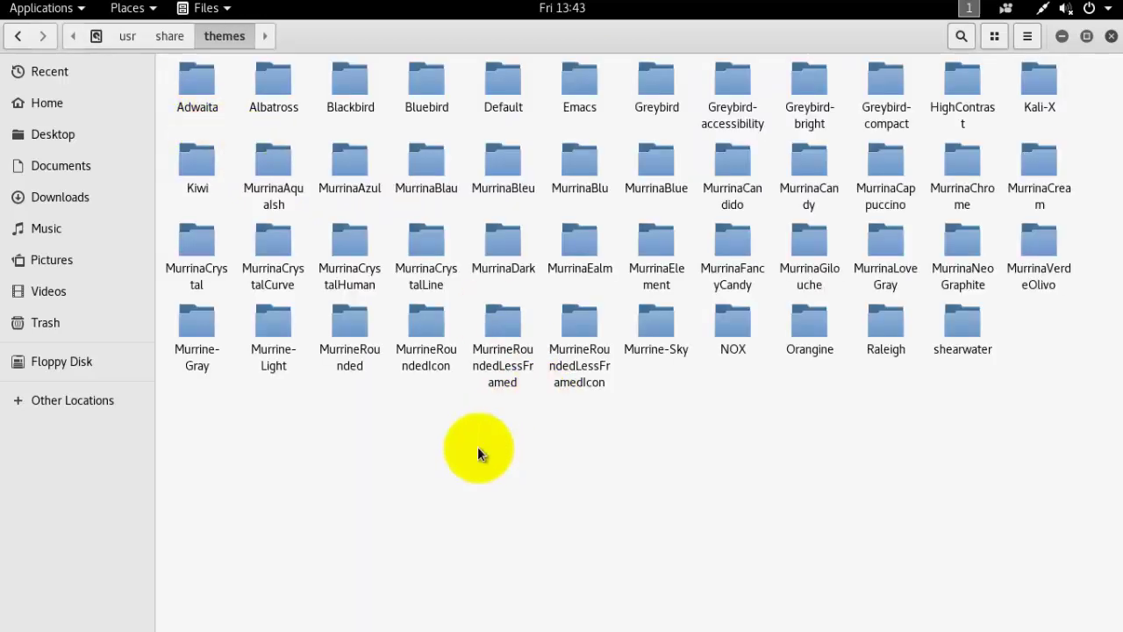
Step: Paste the Equilux-compact folder into /usr/share/themes, then minimize the themes and Downloads windows
right_click(489, 494)
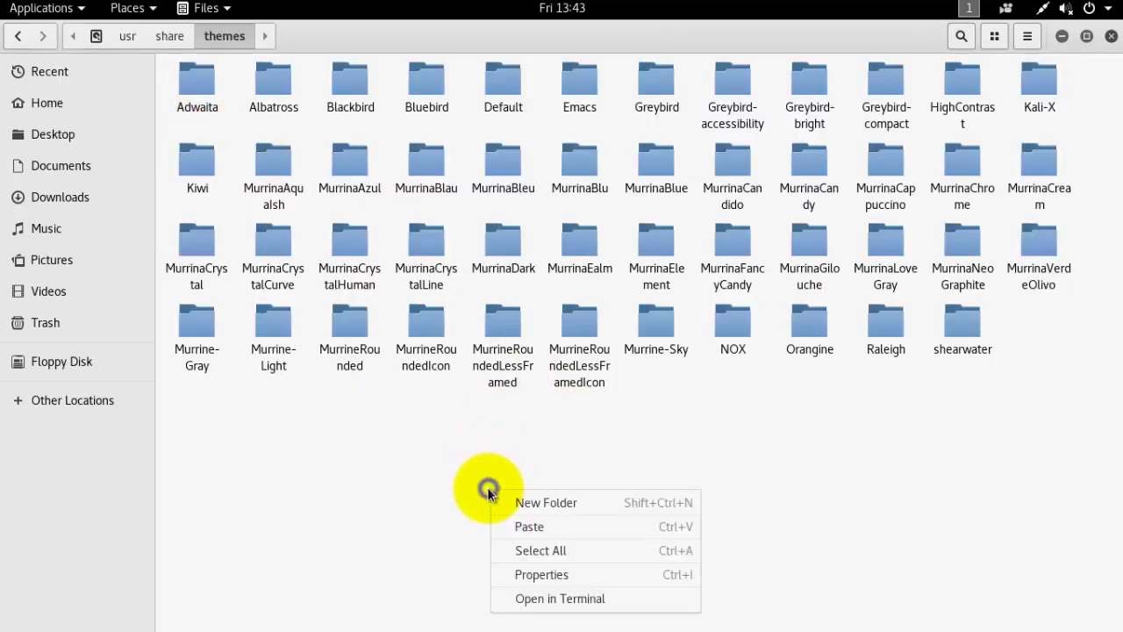
left_click(735, 424)
right_click(672, 406)
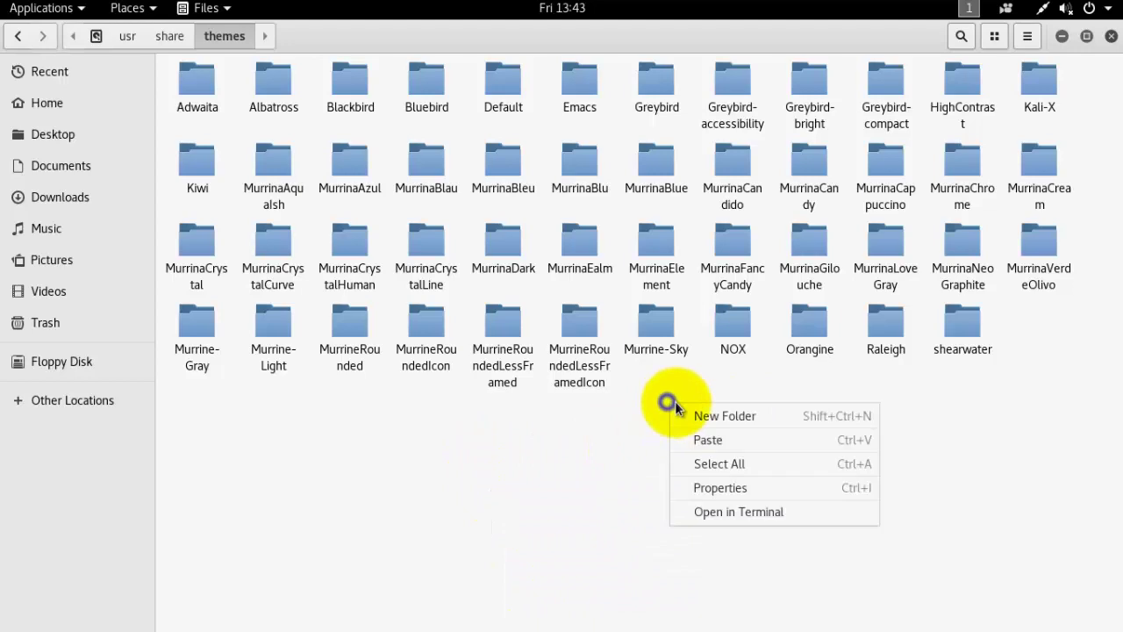
left_click(717, 436)
left_click(665, 119)
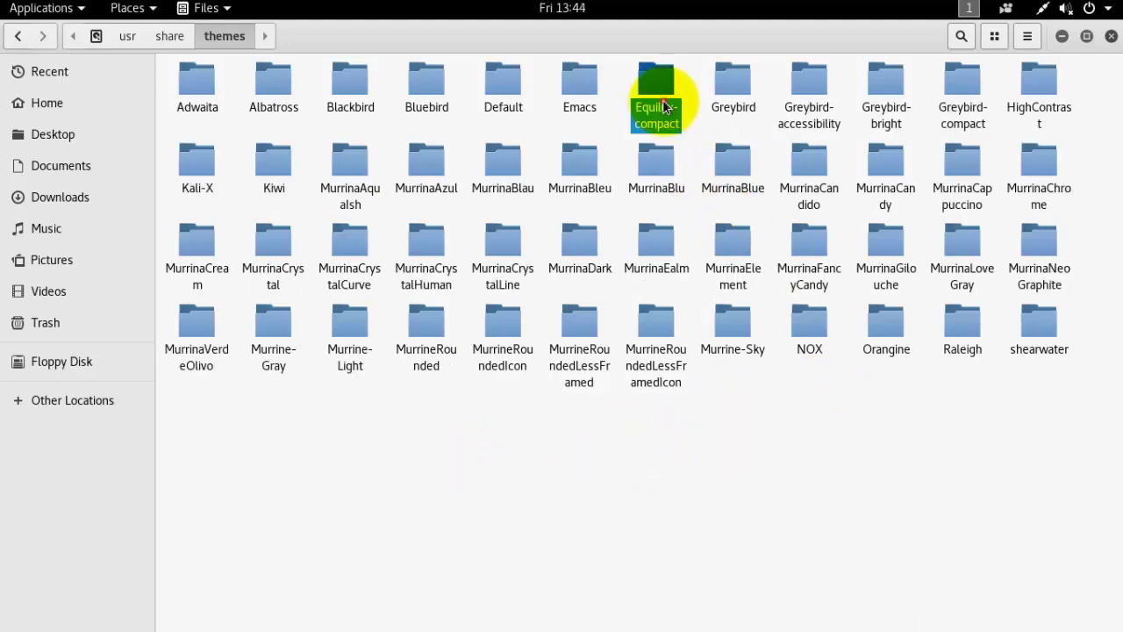
left_click(1061, 37)
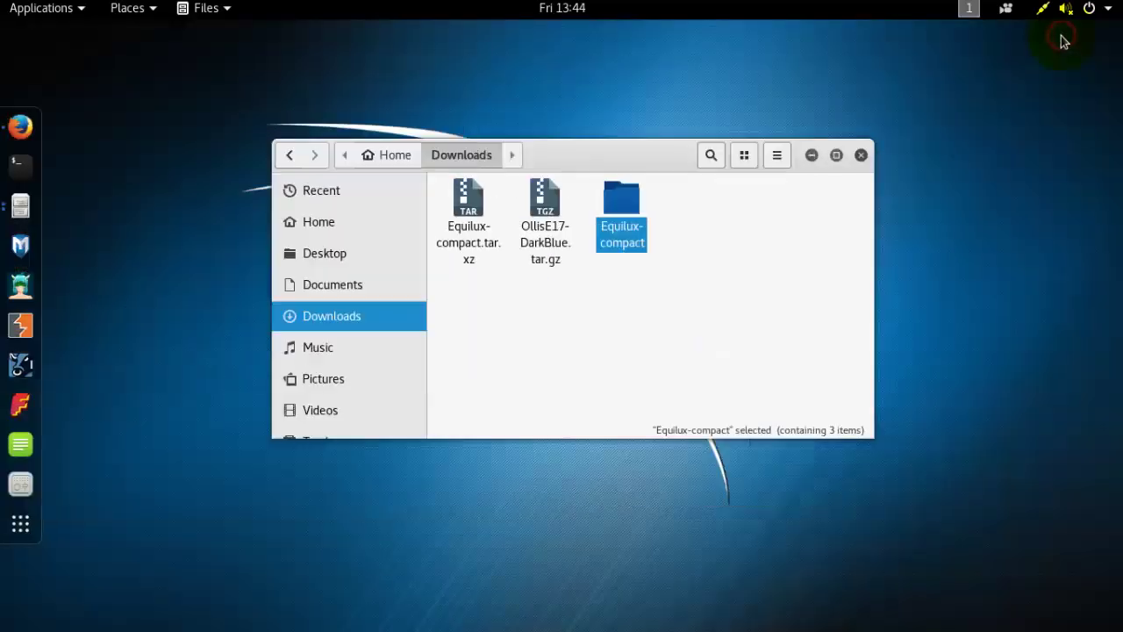
left_click(810, 155)
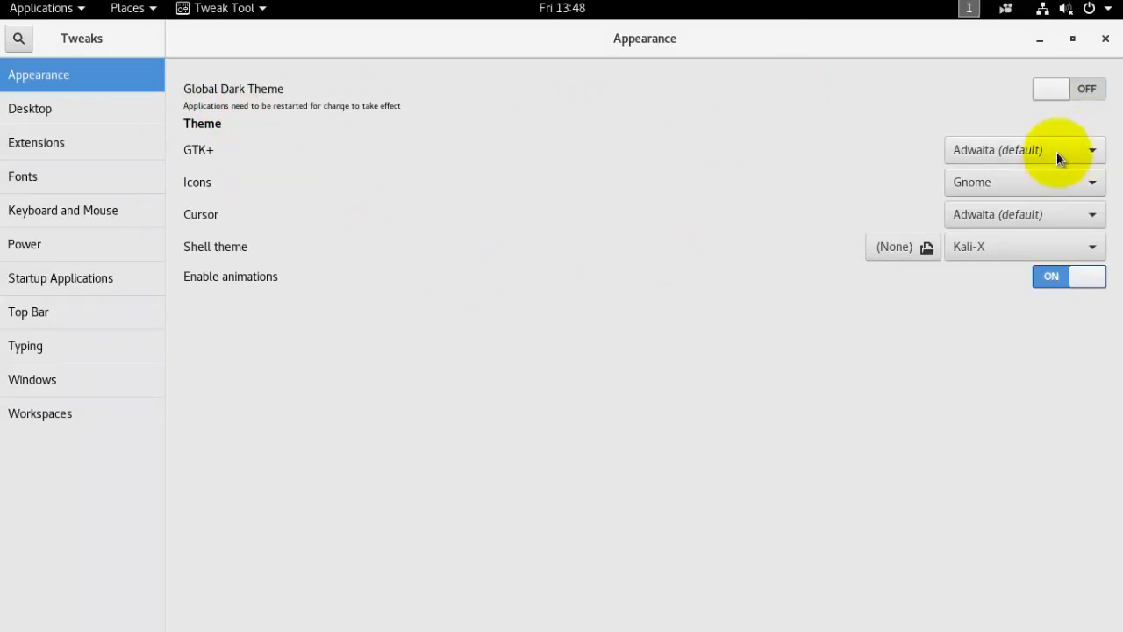
Step: Pick Equilux-compact from the GTK+ theme list, glance at Desktop and Extensions, then close Tweak Tool
left_click(1083, 151)
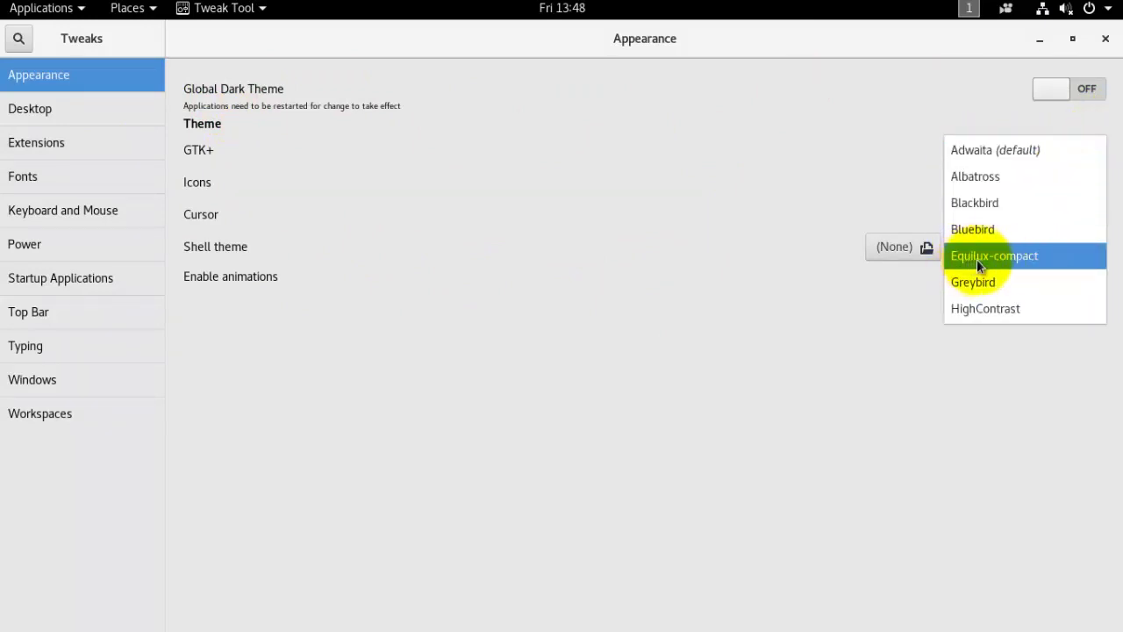
left_click(1012, 257)
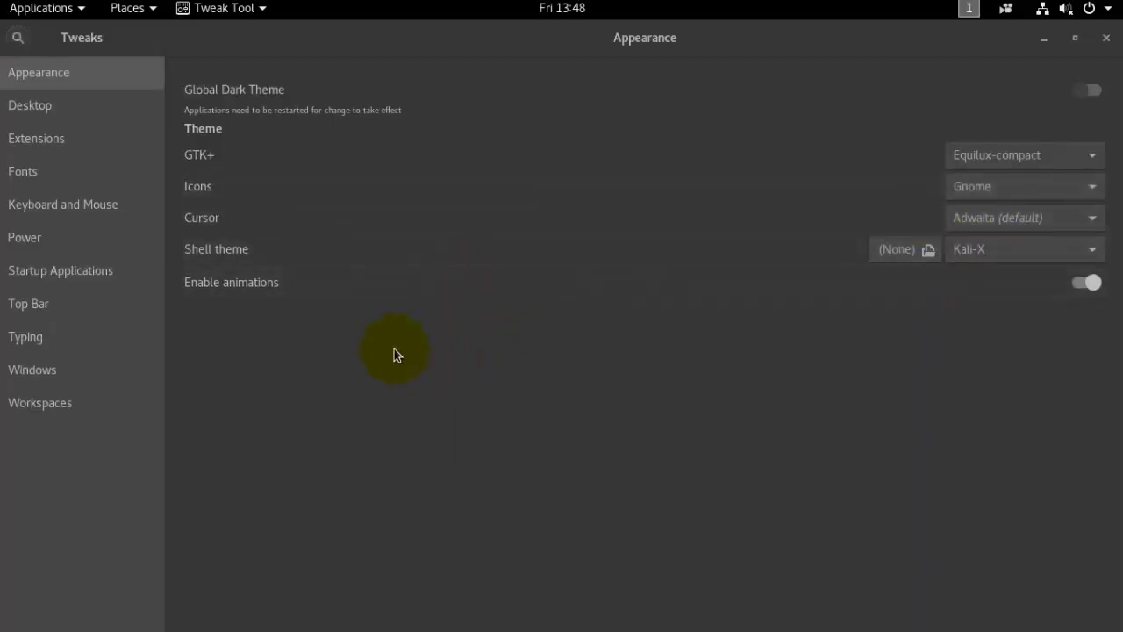
left_click(64, 112)
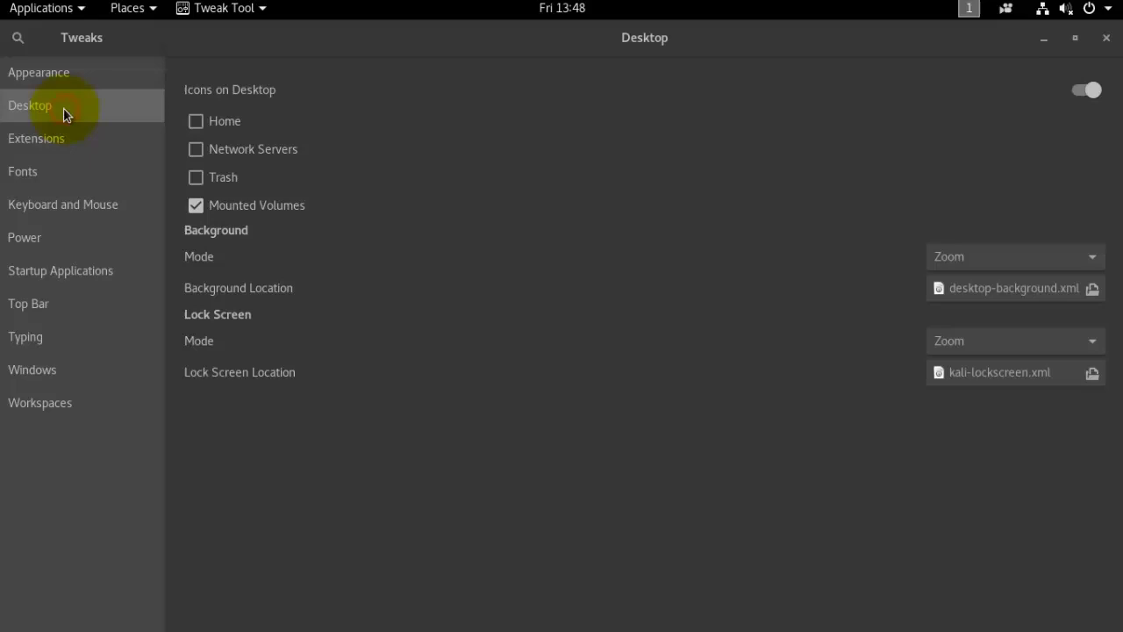
left_click(1076, 40)
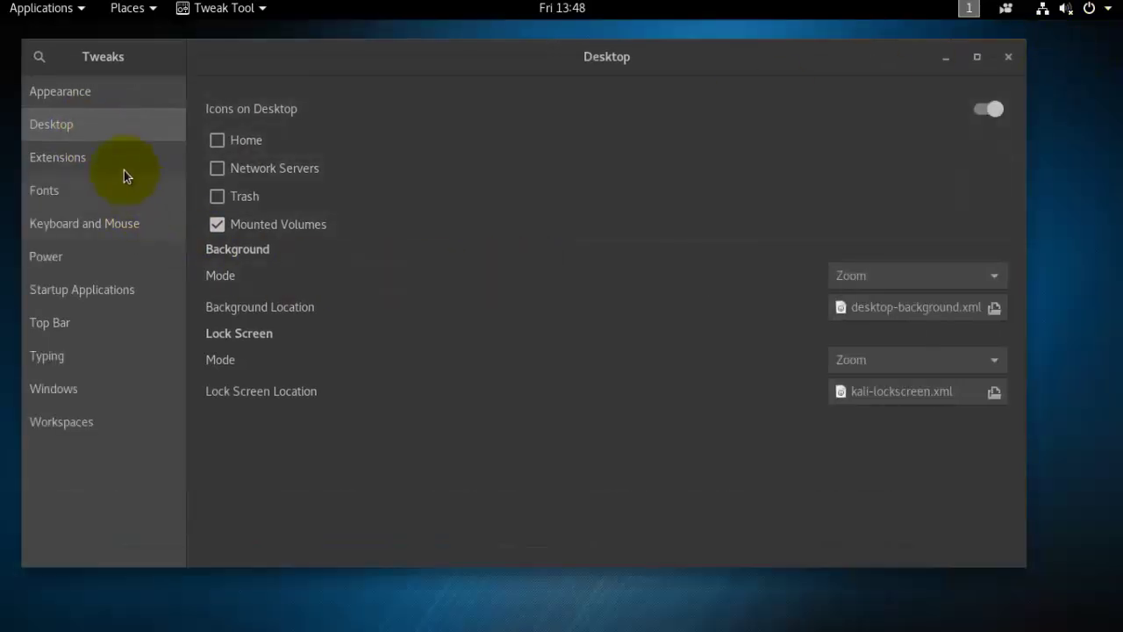
left_click(50, 156)
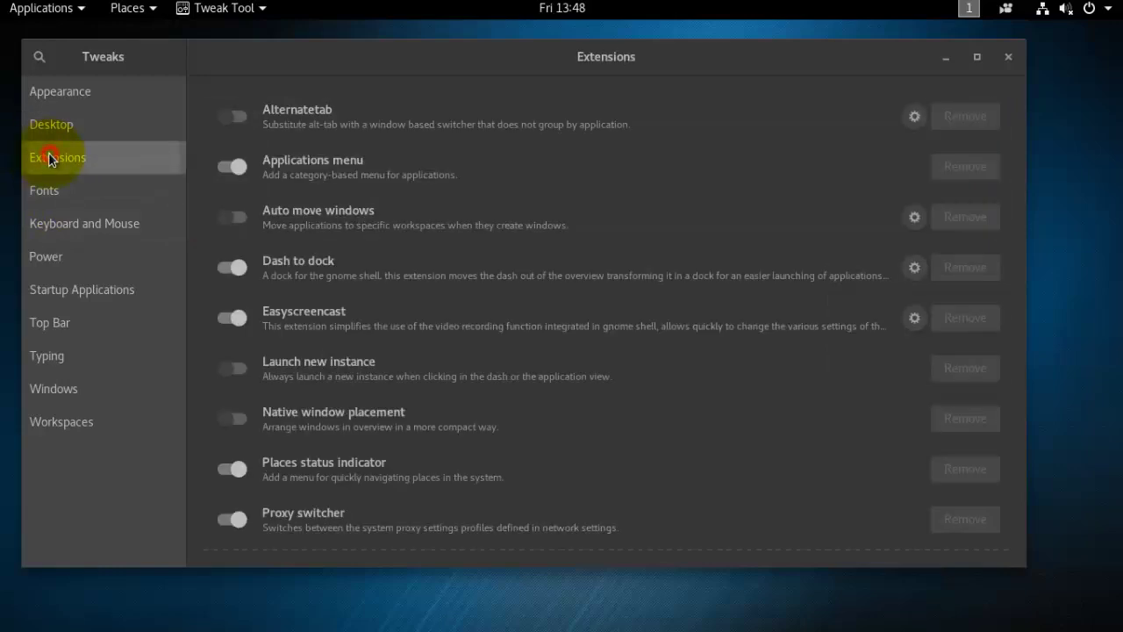
left_click(1010, 58)
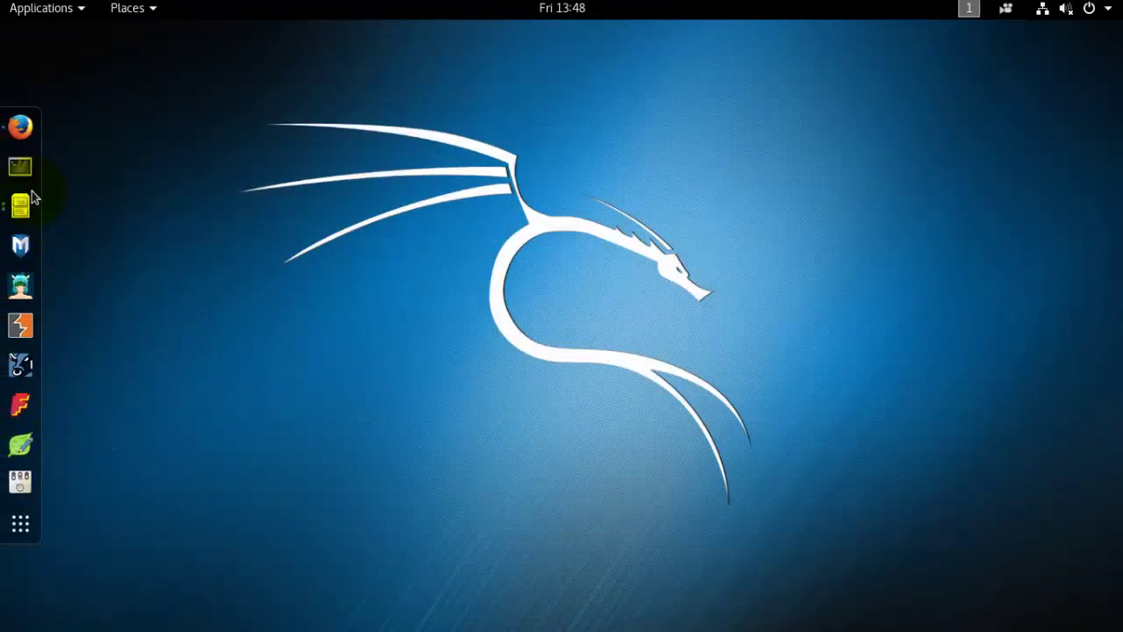
Step: Open and close a dark-styled root terminal, then relaunch Tweak Tool from the dock
left_click(20, 167)
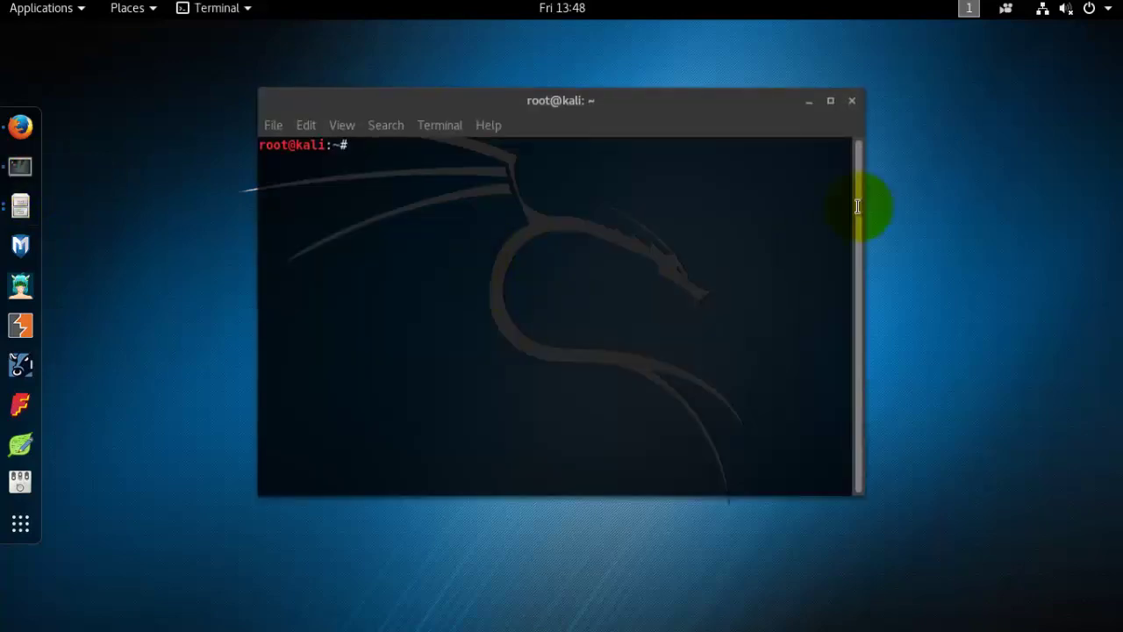
left_click(858, 206)
left_click(850, 102)
left_click(35, 480)
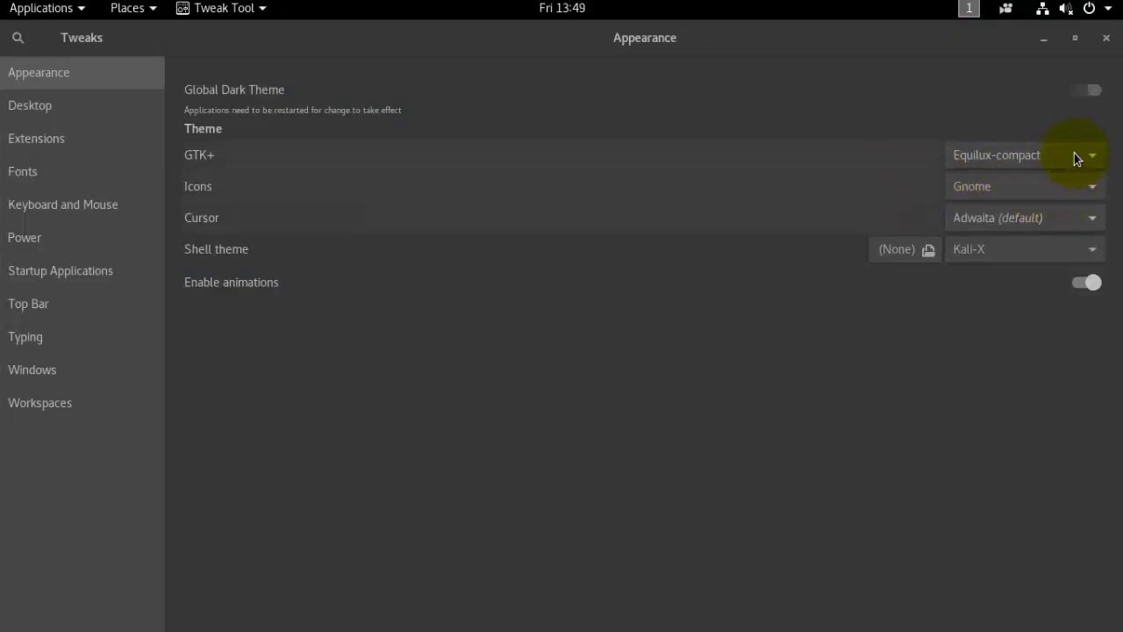
Step: Choose Adwaita (default) in the GTK+ theme list and close Tweak Tool
left_click(1077, 159)
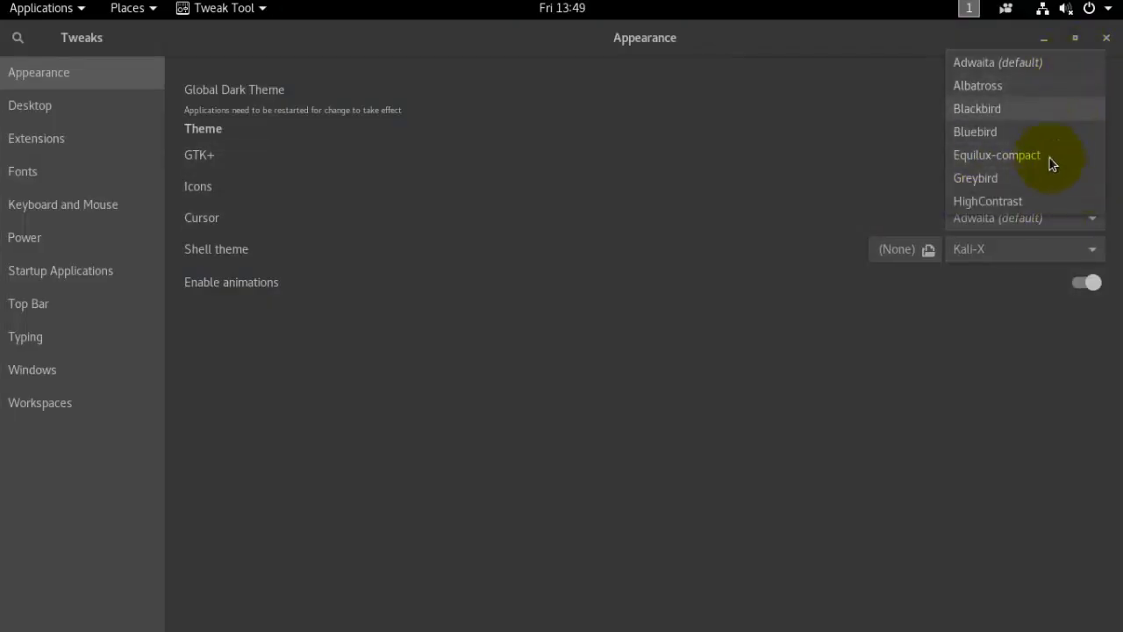
left_click(1009, 70)
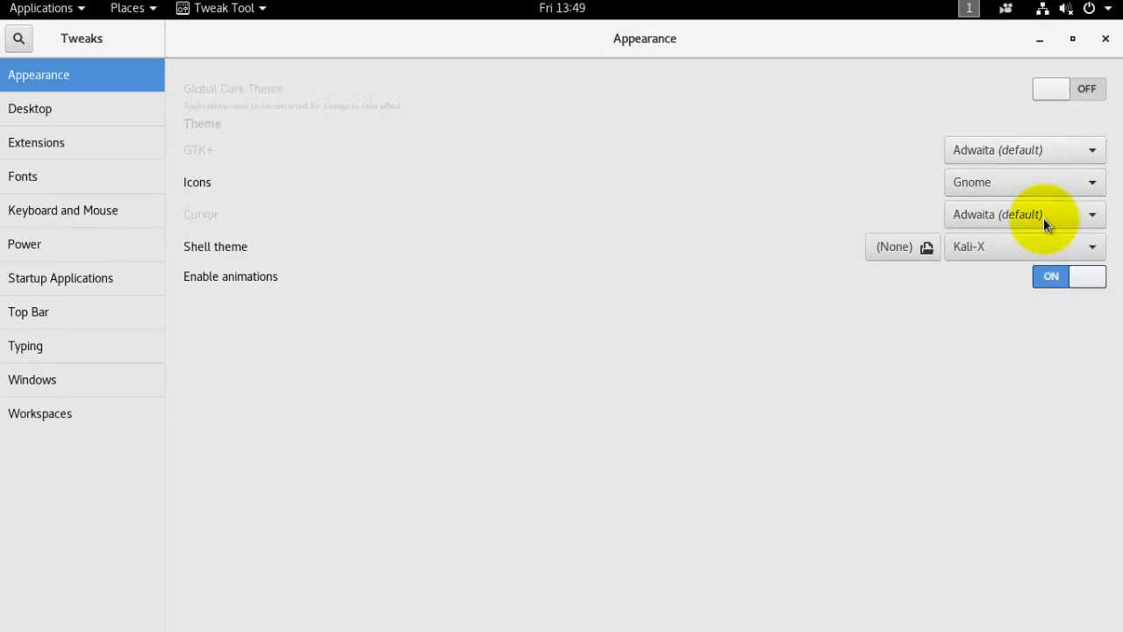
left_click(1104, 40)
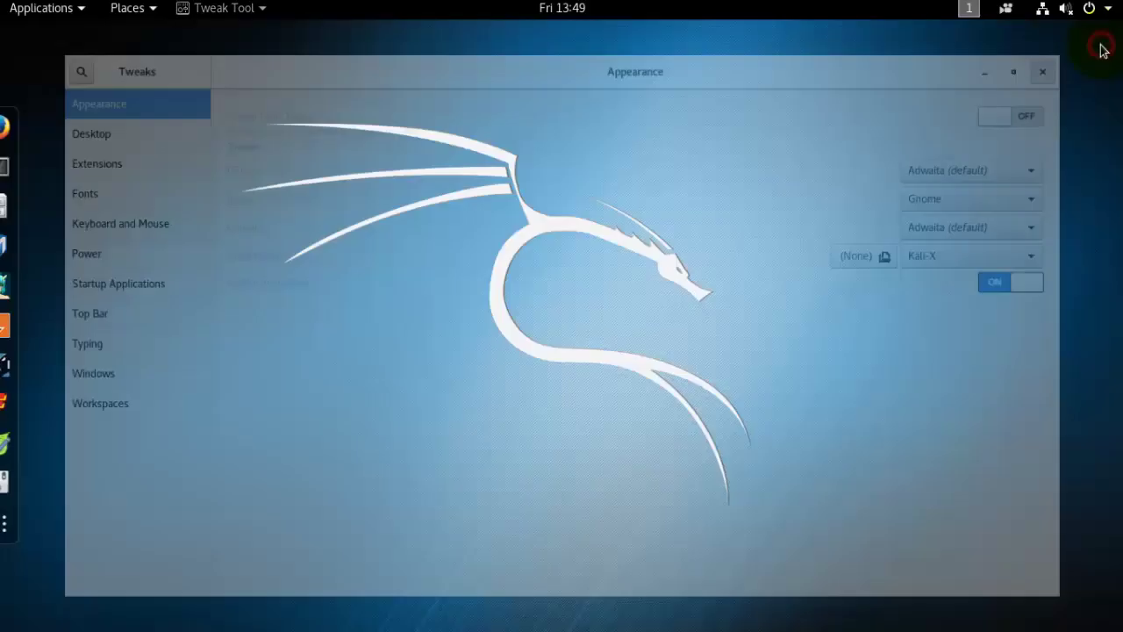